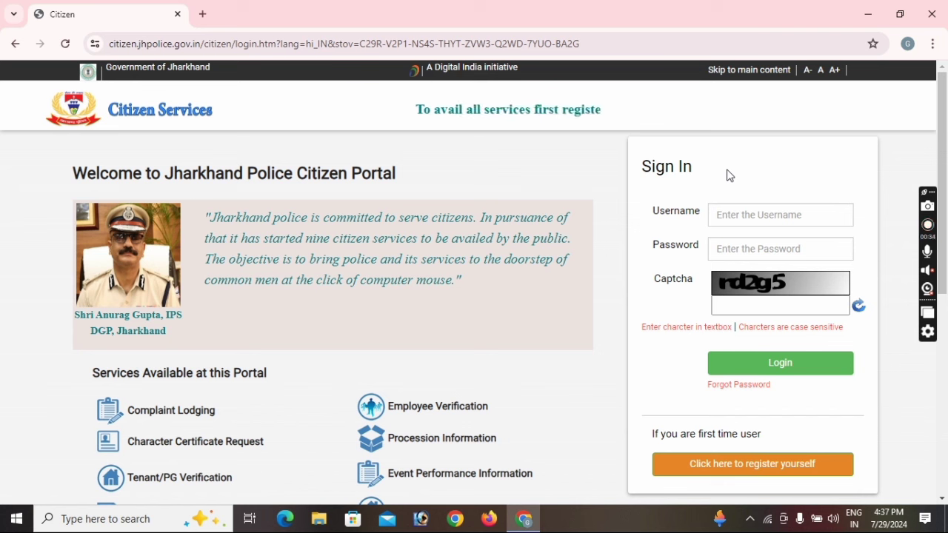
Check the username and password fields and look over the portal's sign-in page
left_click(735, 213)
left_click(739, 241)
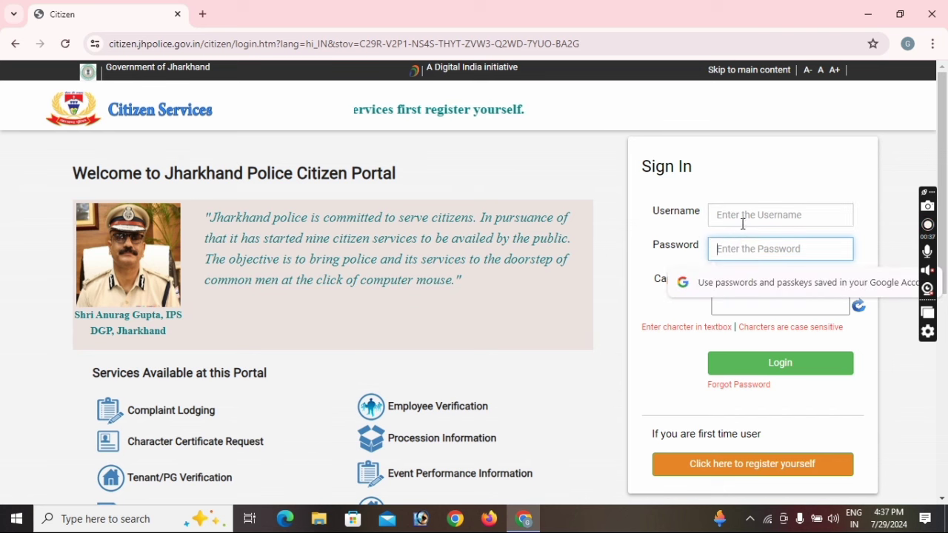
left_click(741, 215)
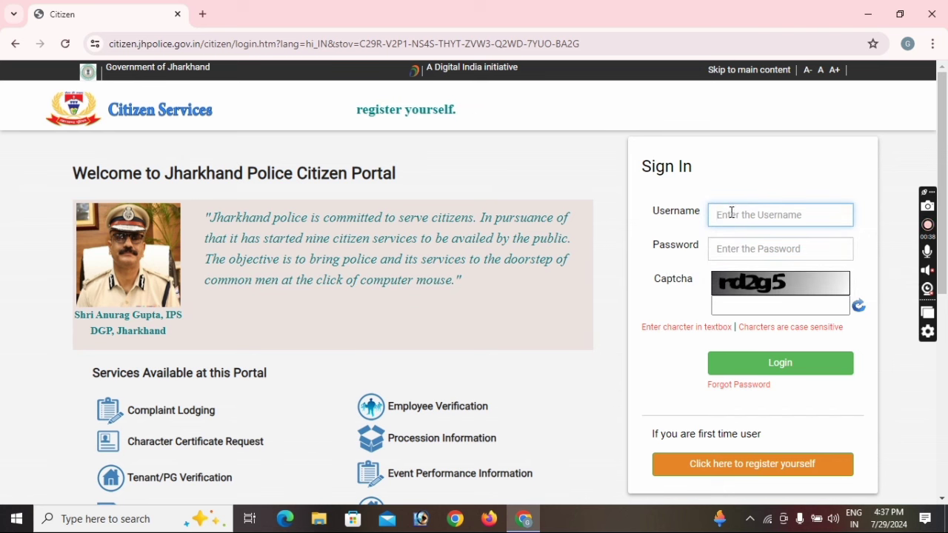
scroll(389, 287, "down", 3)
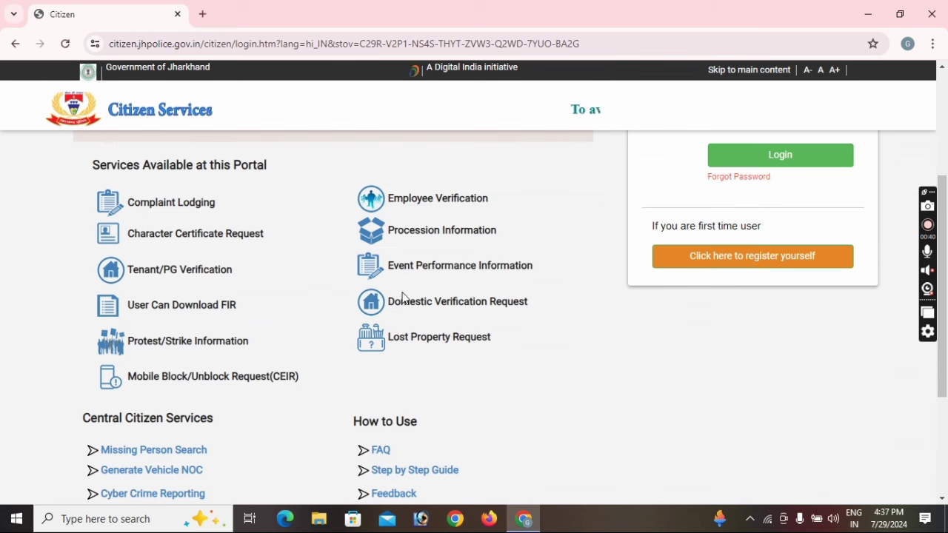
scroll(489, 370, "down", 2)
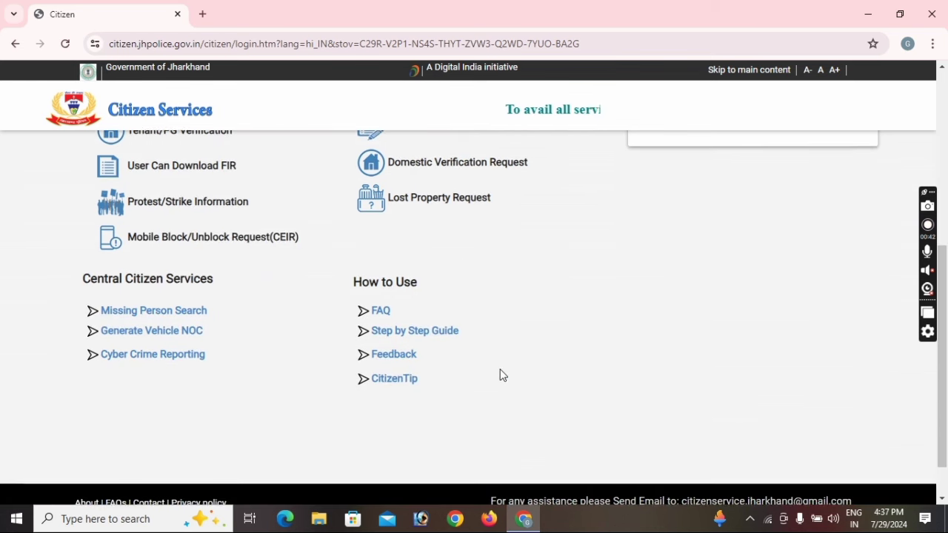
scroll(502, 377, "down", 1)
scroll(504, 377, "up", 2)
scroll(505, 375, "up", 4)
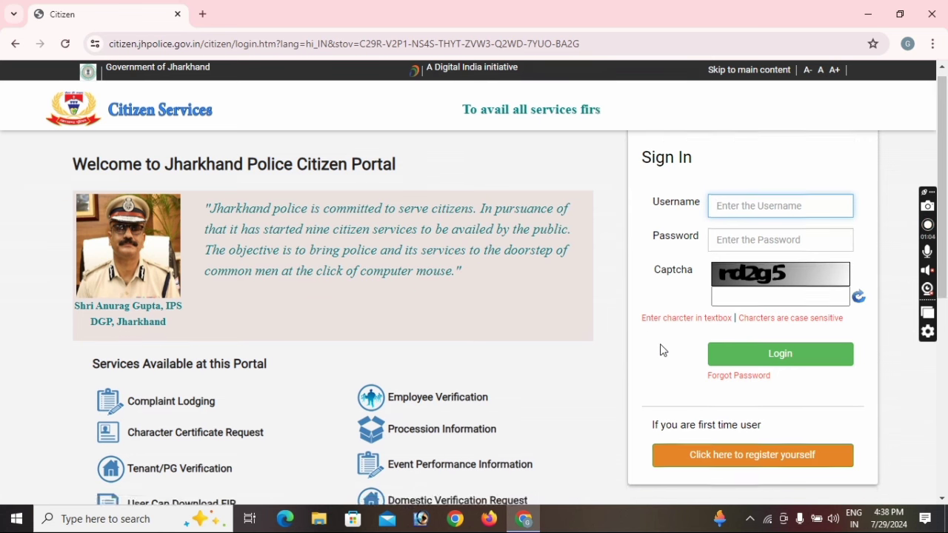
Open the first-time user registration form and select the first-name field
scroll(662, 349, "down", 2)
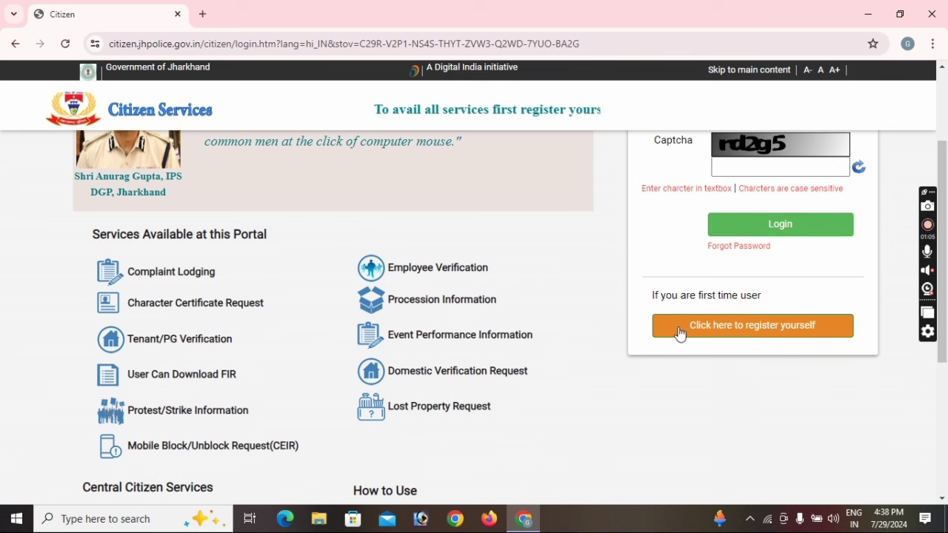
left_click(794, 334)
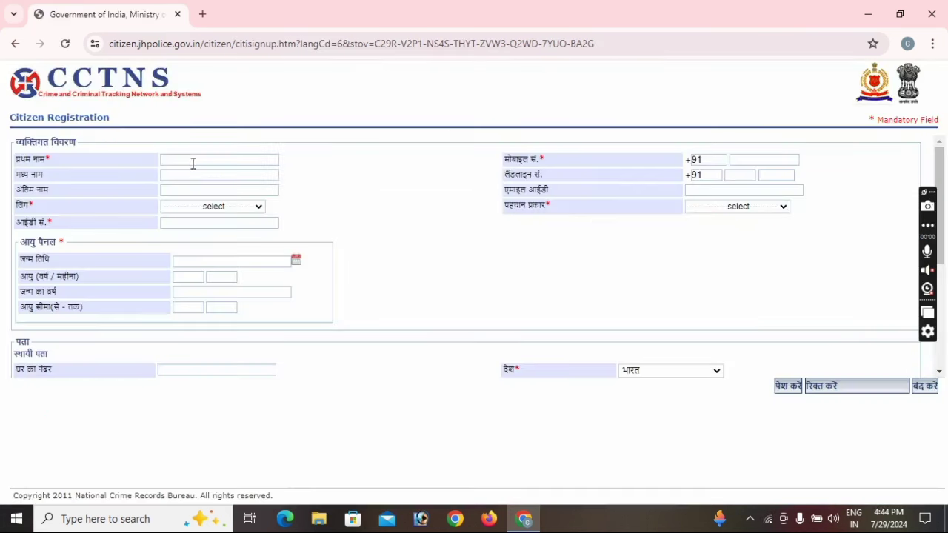
left_click(182, 159)
Enter the applicant's first and middle names, choose the gender, and enter the ID number
type("Md")
key("Tab")
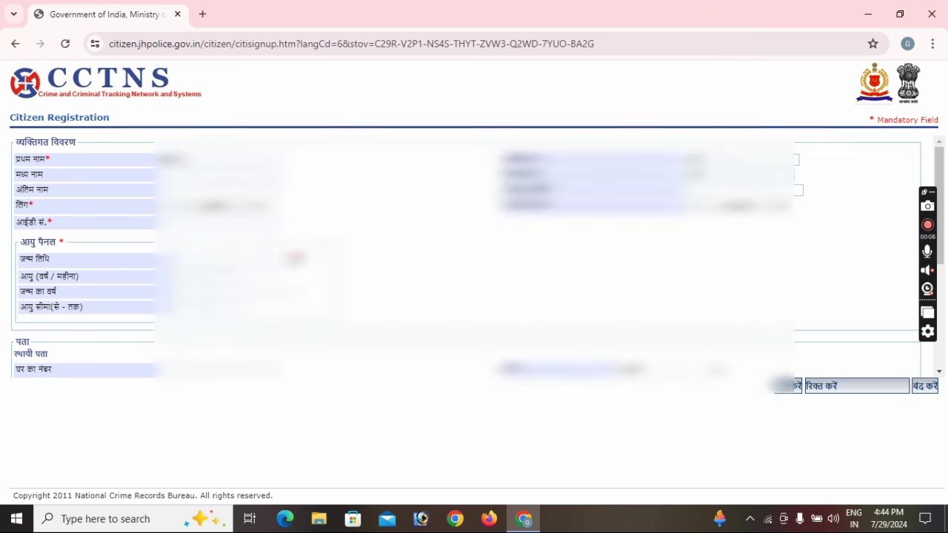
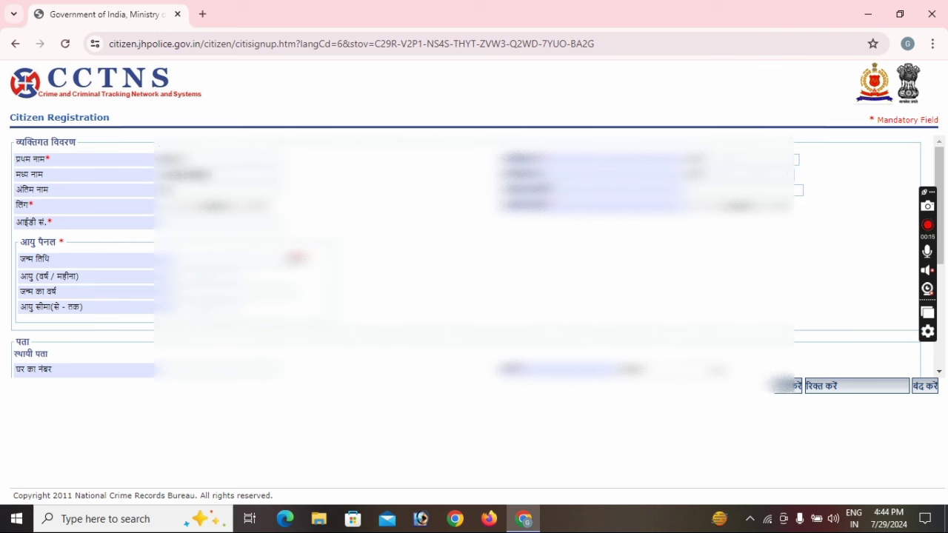
type("Kha")
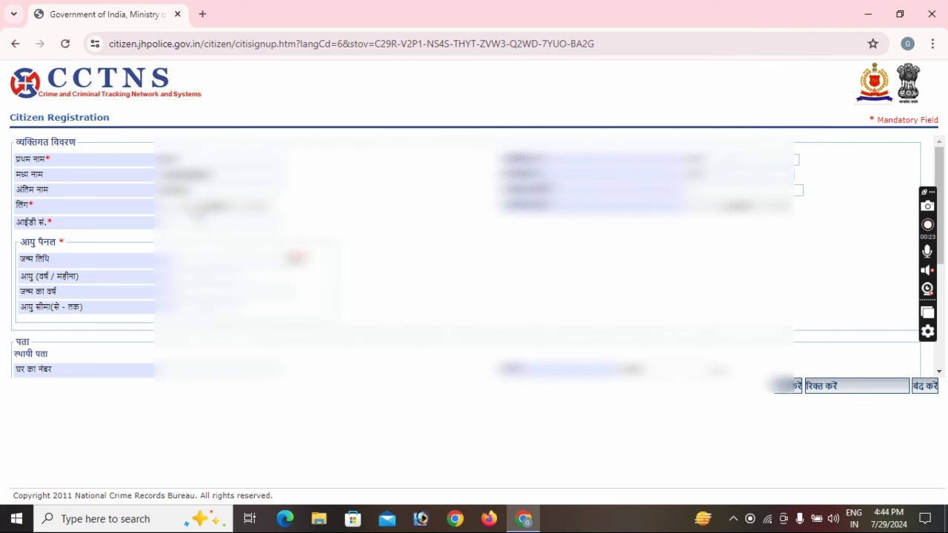
left_click(214, 210)
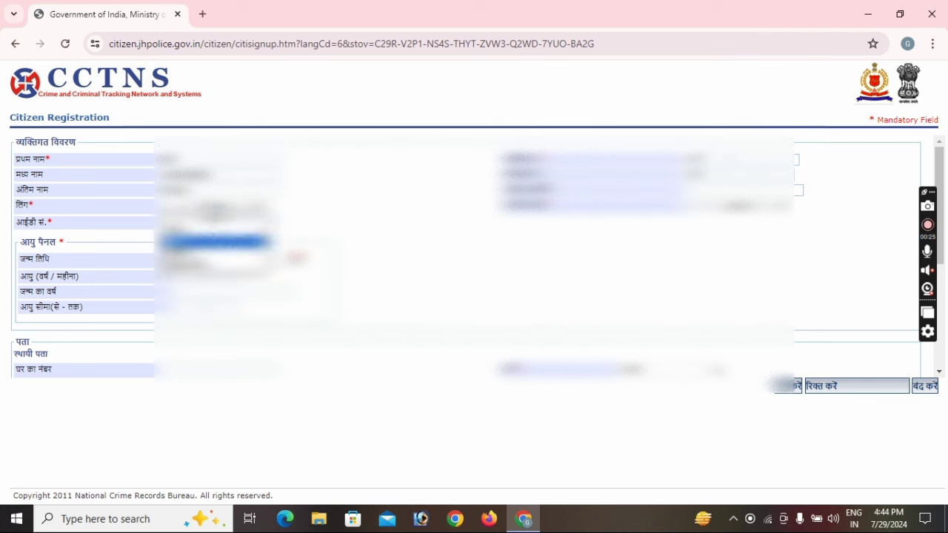
left_click(214, 241)
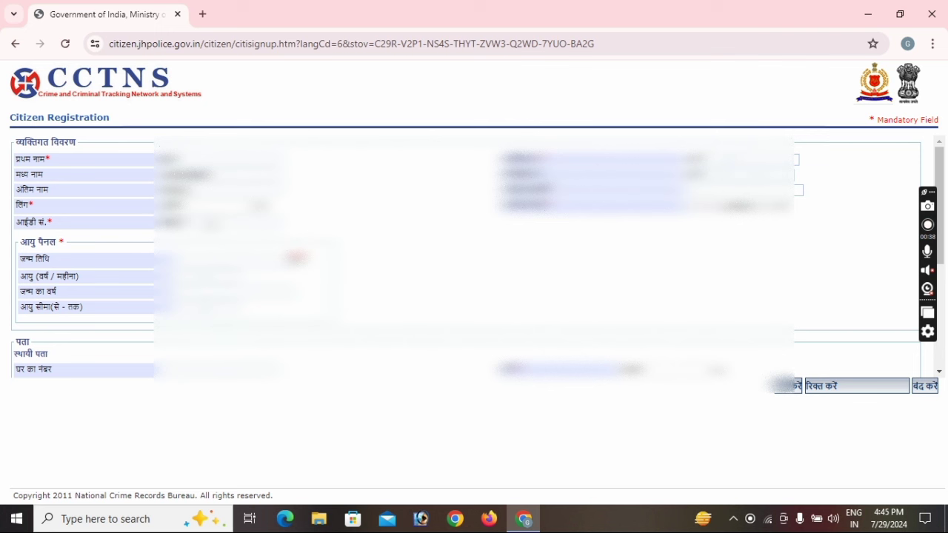
type("123456")
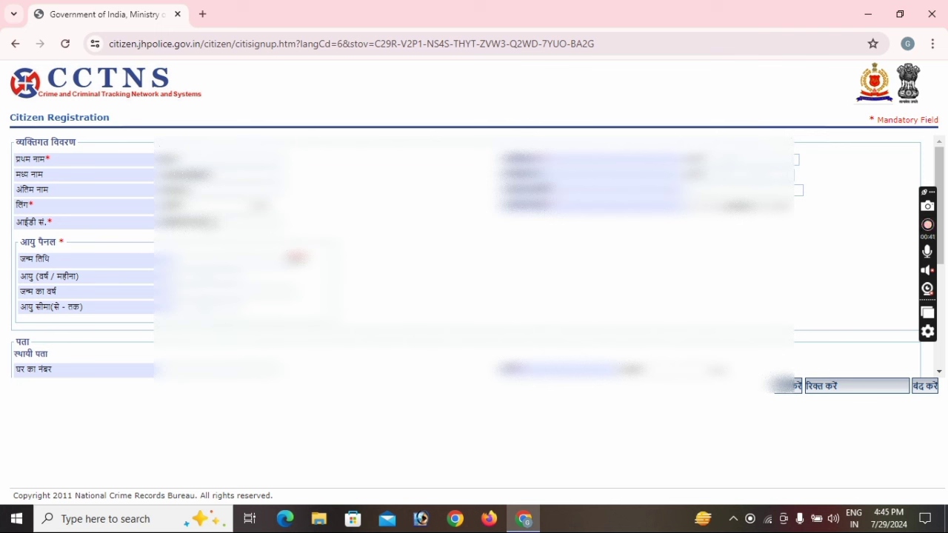
key("BackSpace")
key("BackSpace")
key("BackSpace")
key("BackSpace")
key("BackSpace")
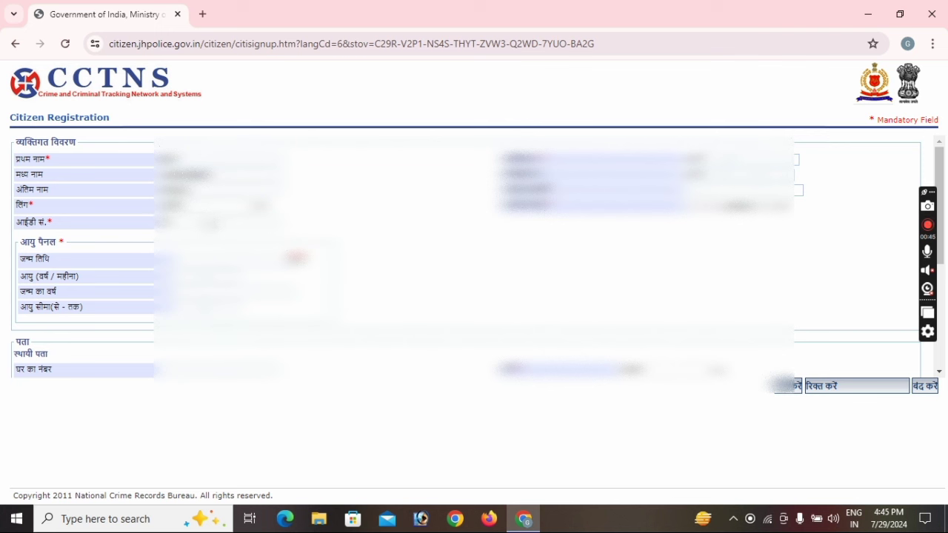
type("1234")
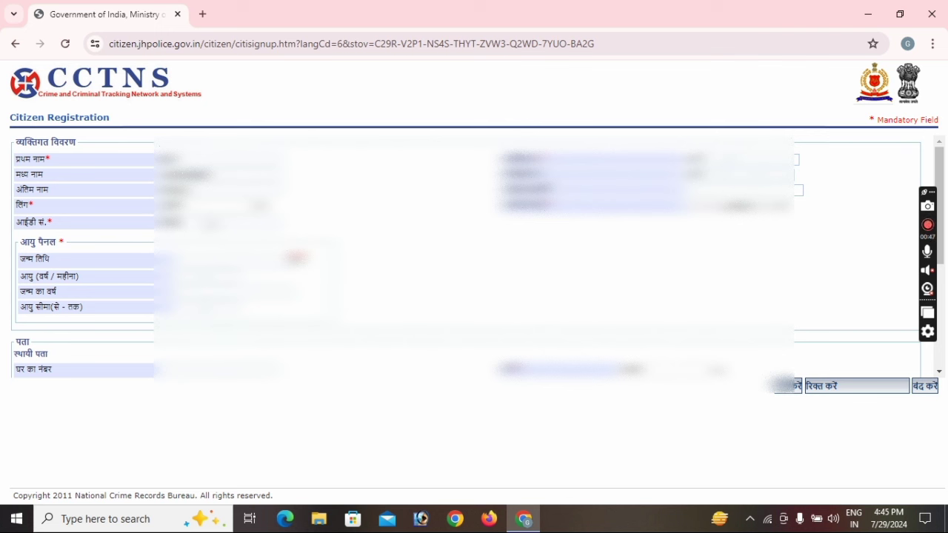
type("56789")
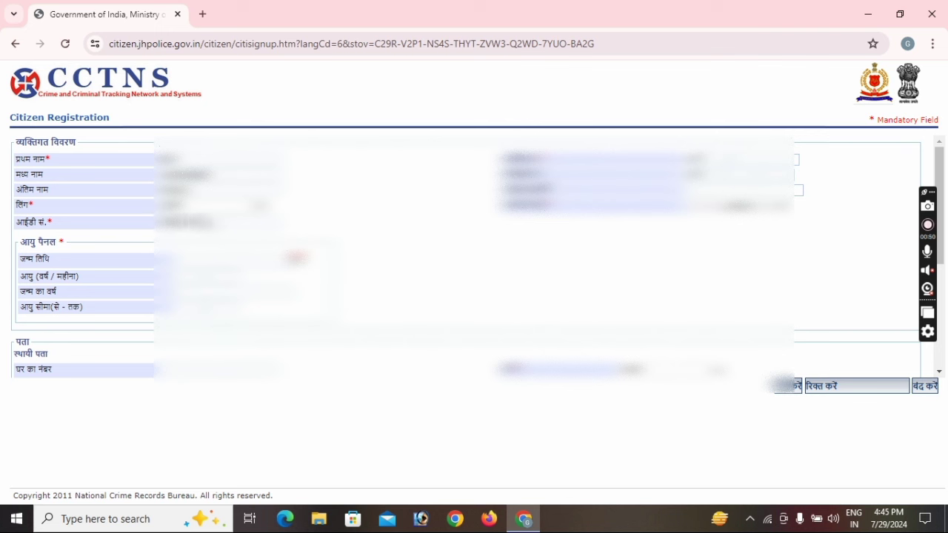
type("0")
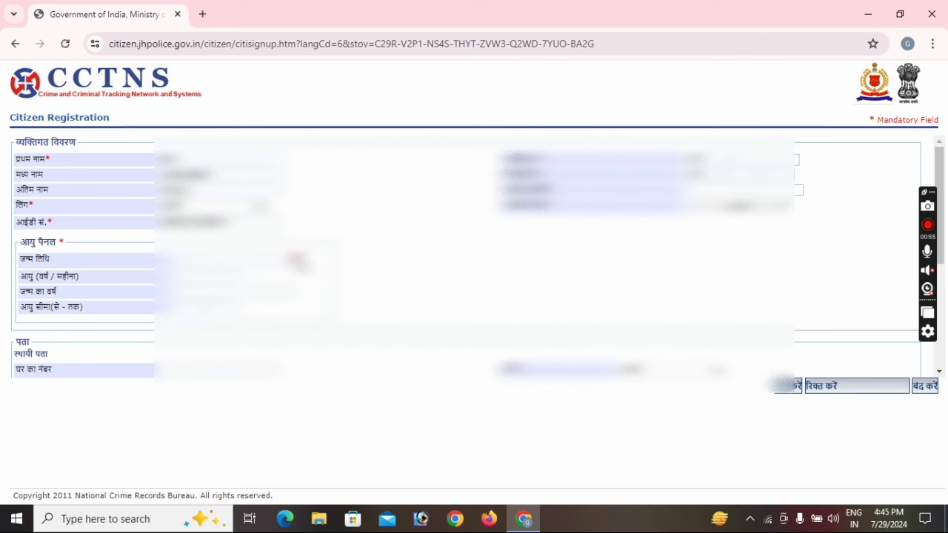
Set the date of birth by picking year, month and day in the calendar
left_click(298, 260)
left_click(270, 279)
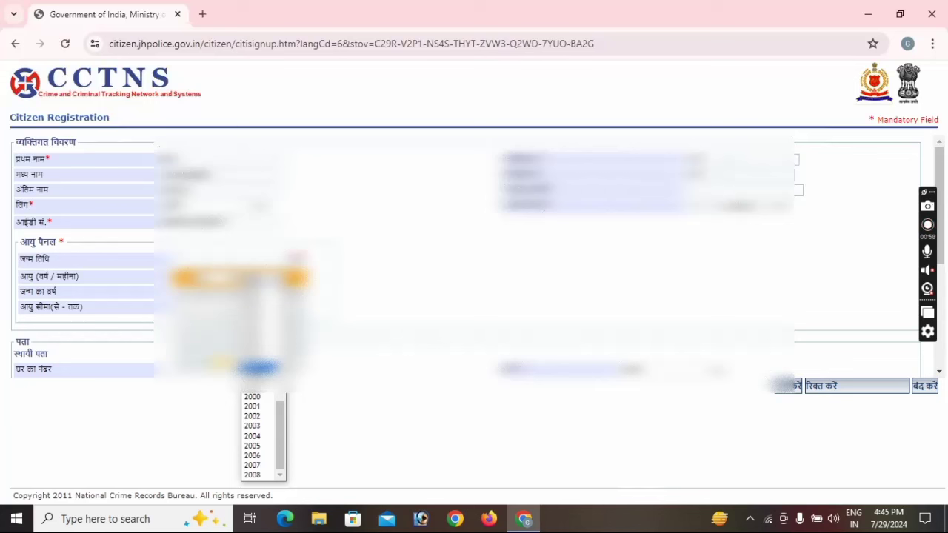
left_click(260, 368)
left_click(215, 278)
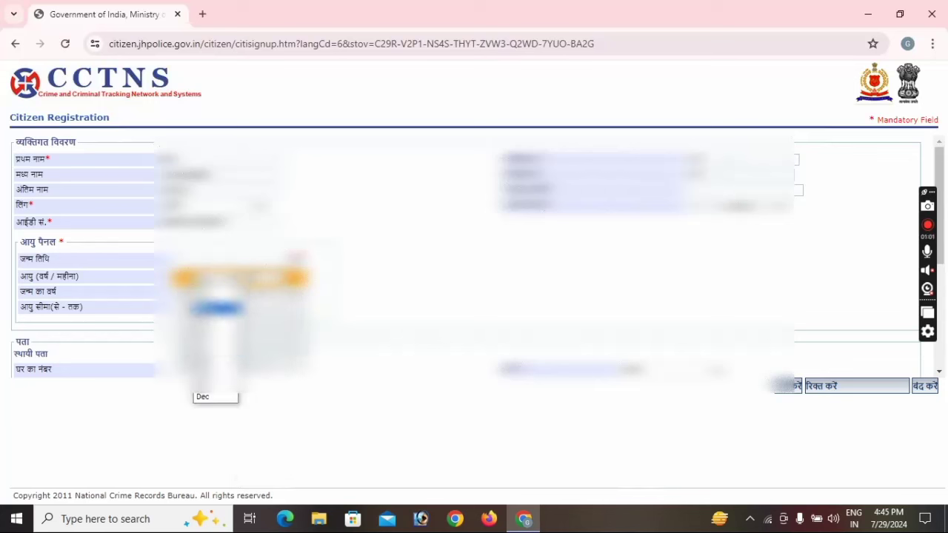
left_click(217, 307)
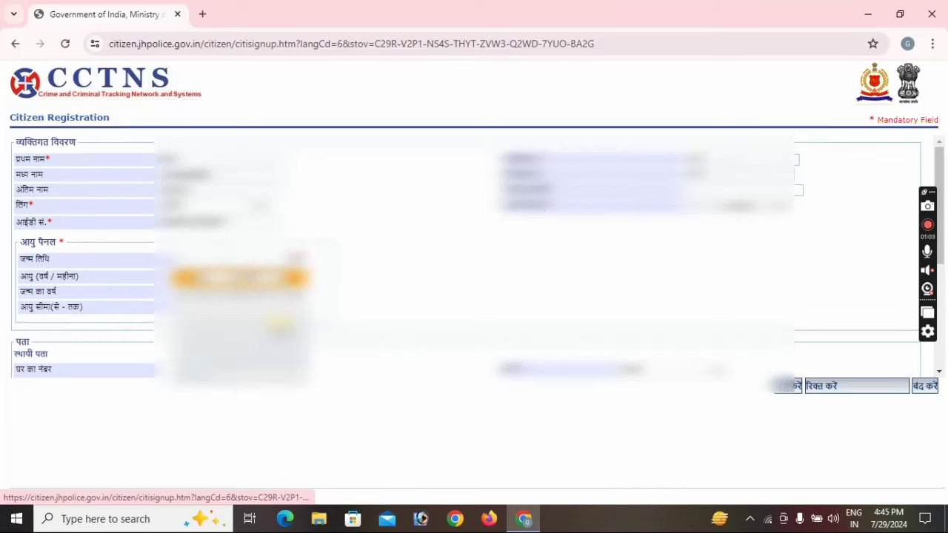
left_click(296, 324)
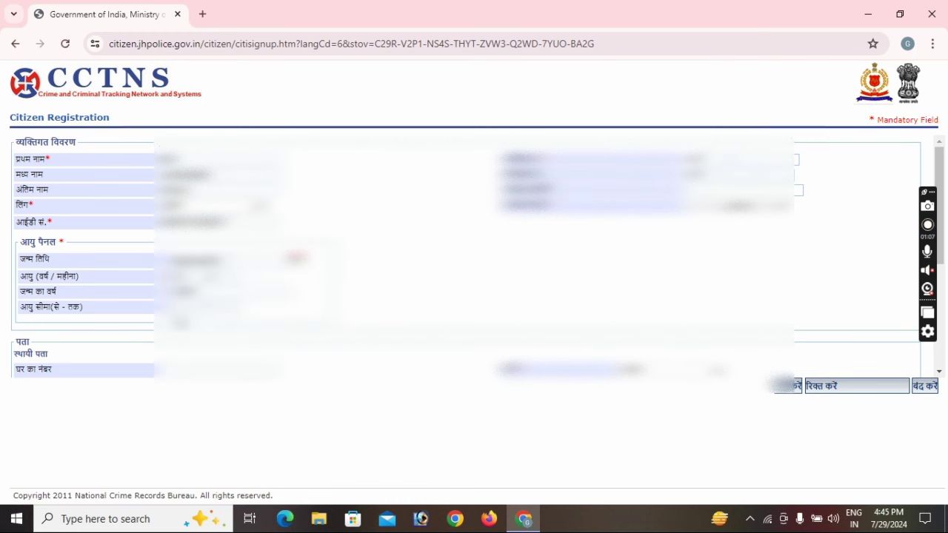
Enter 'Ranchi City' in the address and 'Ranchi' as tehsil/block, then return to personal details
scroll(232, 316, "down", 2)
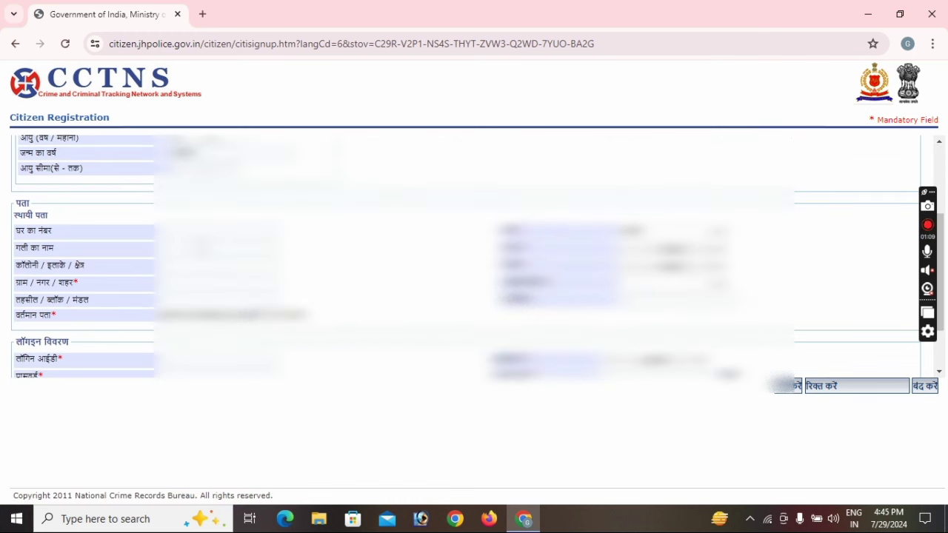
scroll(132, 294, "down", 1)
scroll(132, 293, "up", 1)
type("Ranchi")
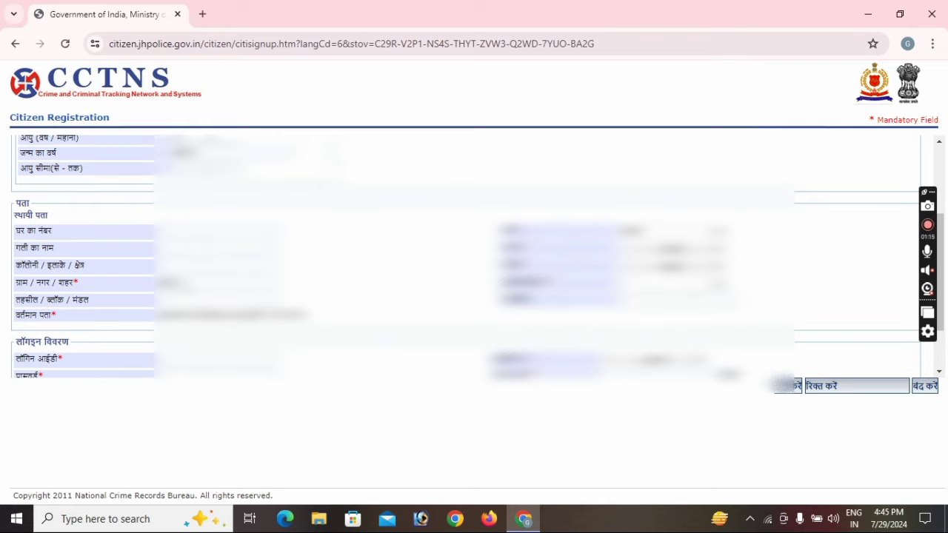
type(" City")
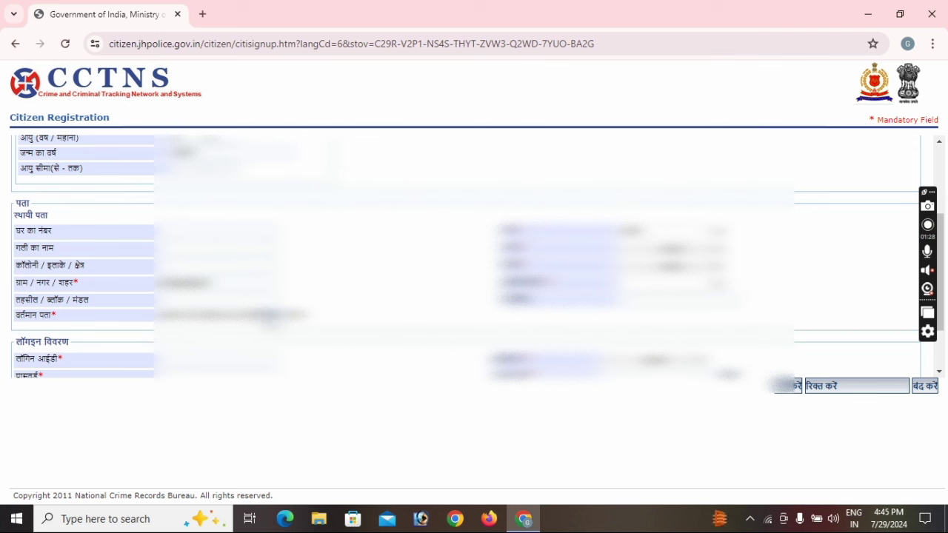
scroll(268, 317, "down", 1)
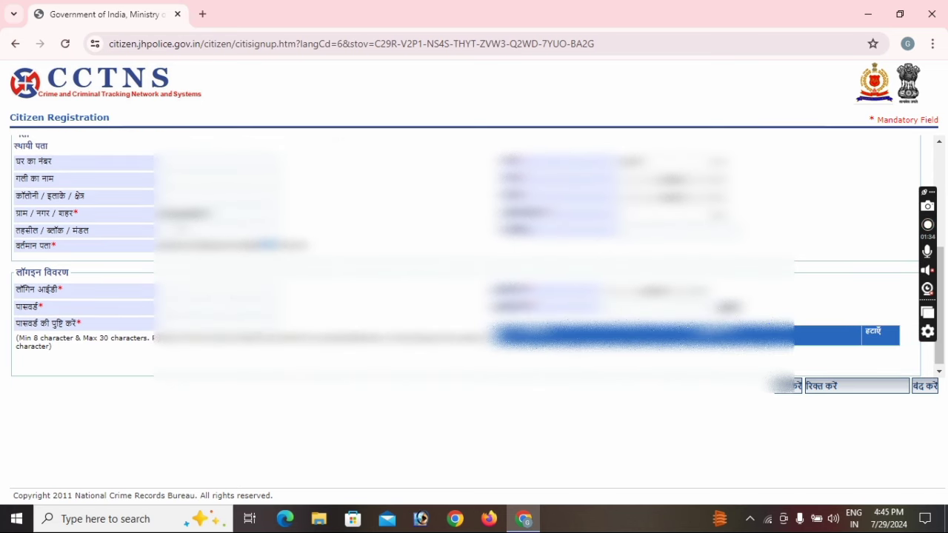
type("Ranchi")
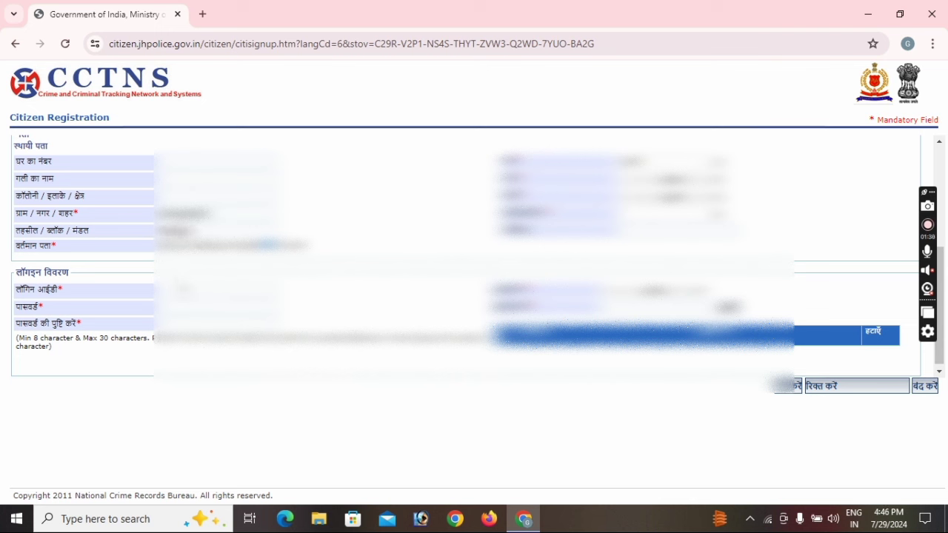
scroll(185, 288, "down", 1)
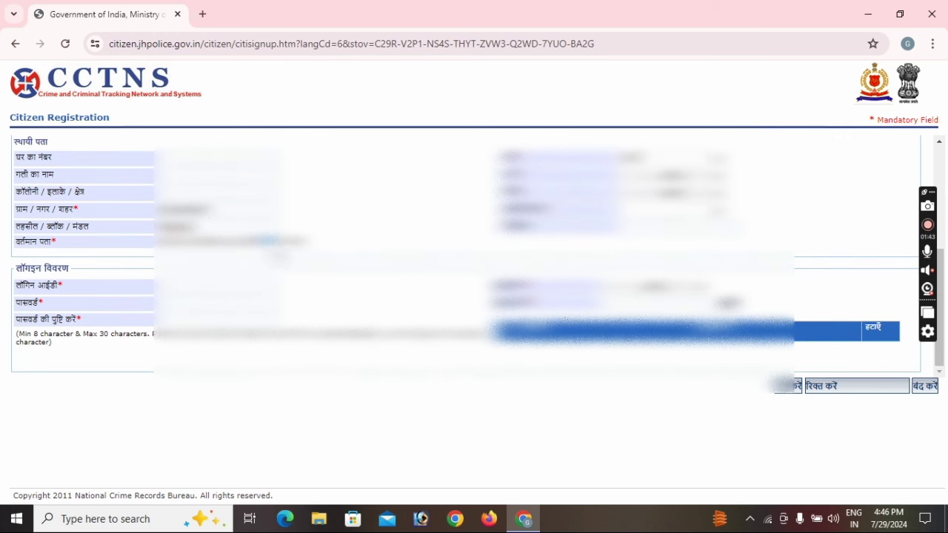
scroll(819, 152, "up", 5)
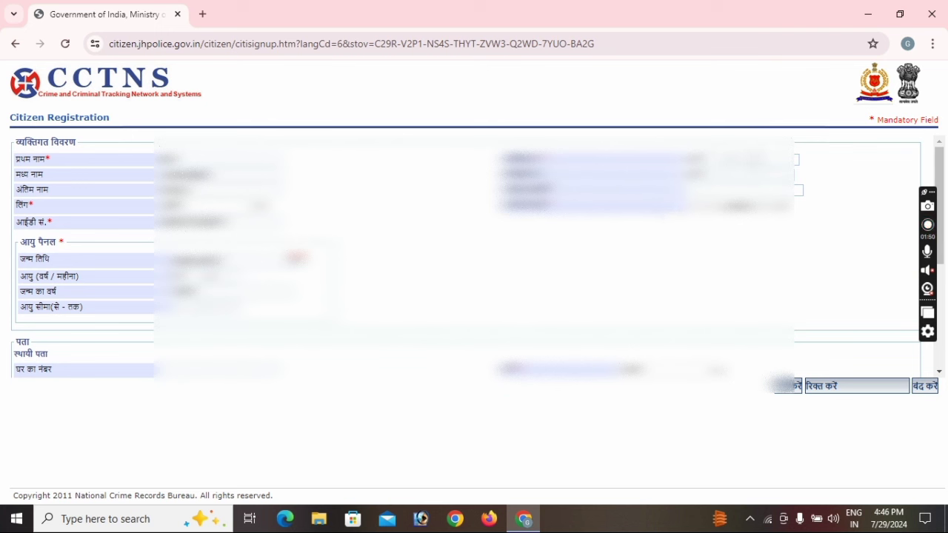
Enter the remaining name text and select the identity card type from its dropdown
type("kumarsh")
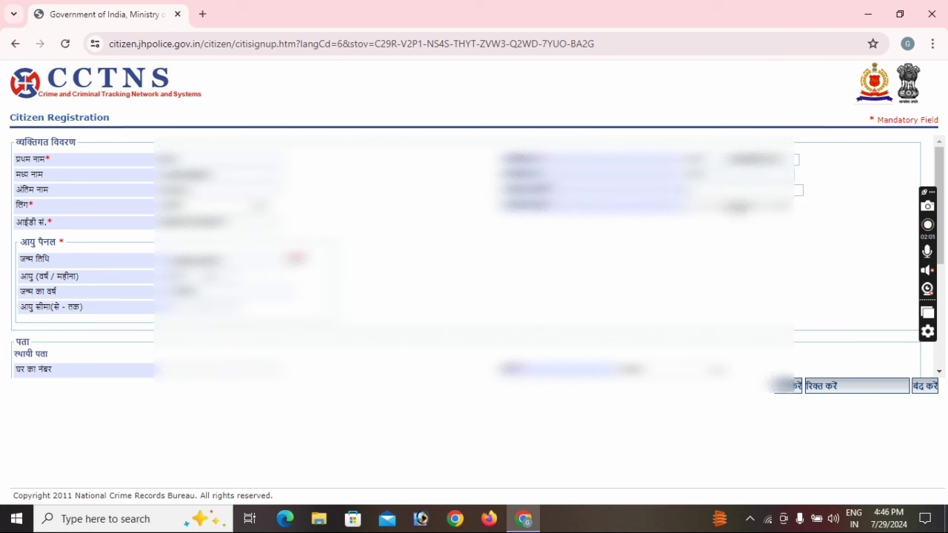
key("alt+Down")
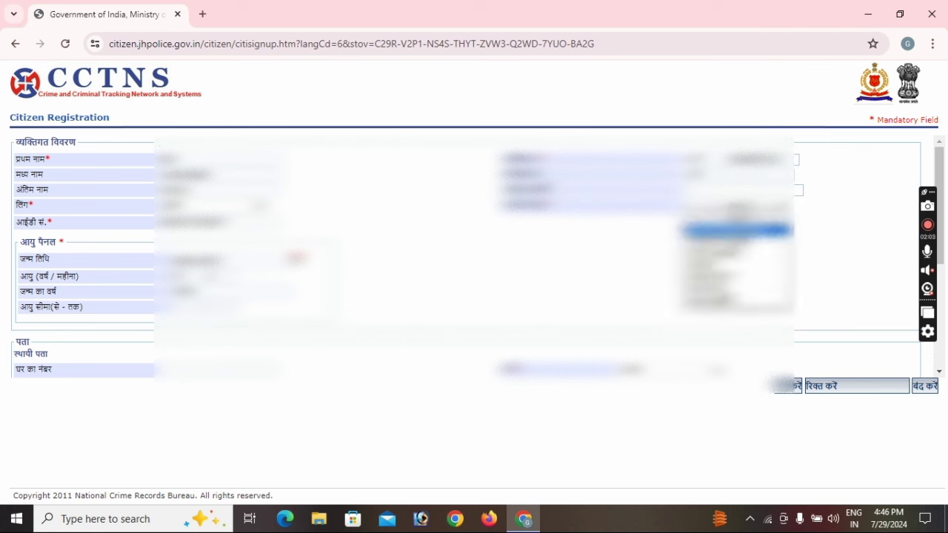
key("Down")
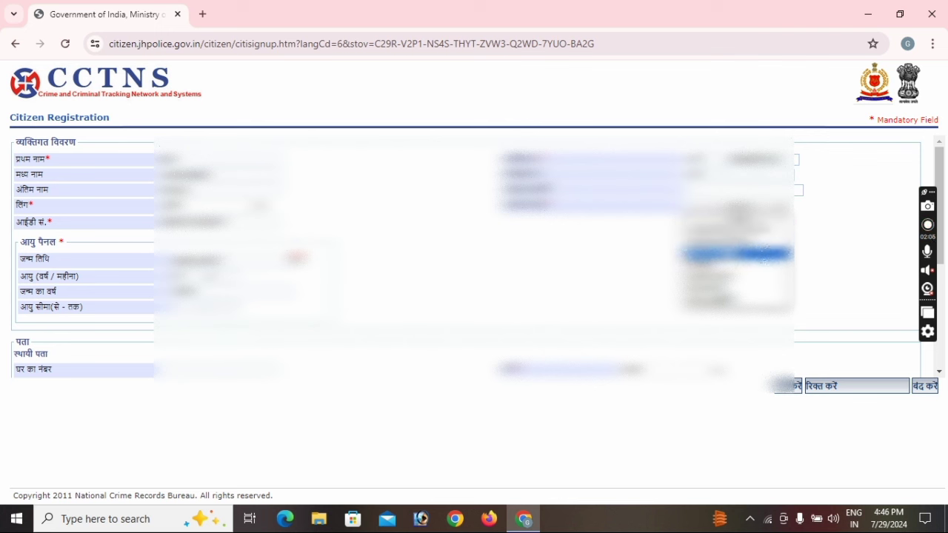
key("Down")
key("Down")
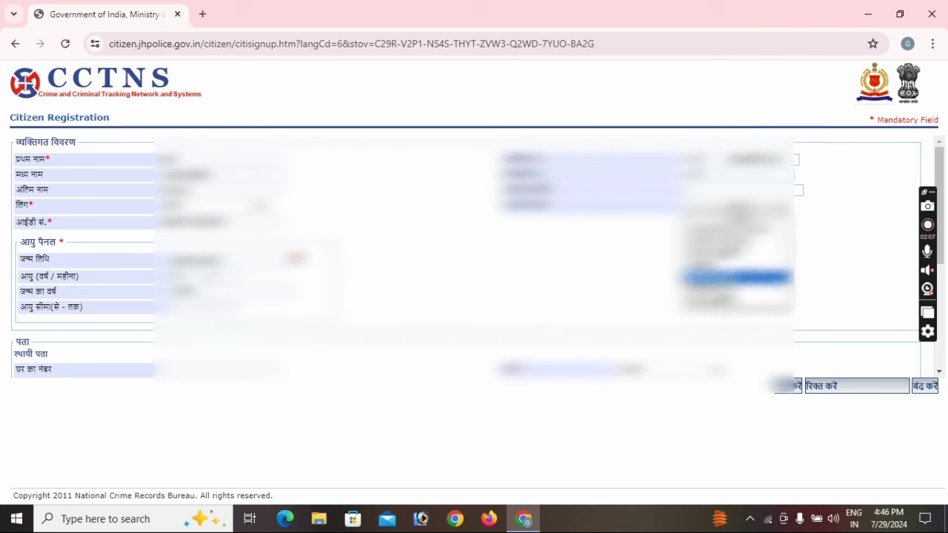
key("Down")
key("Down")
key("Up")
key("Up")
key("Up")
key("Up")
key("Up")
key("Up")
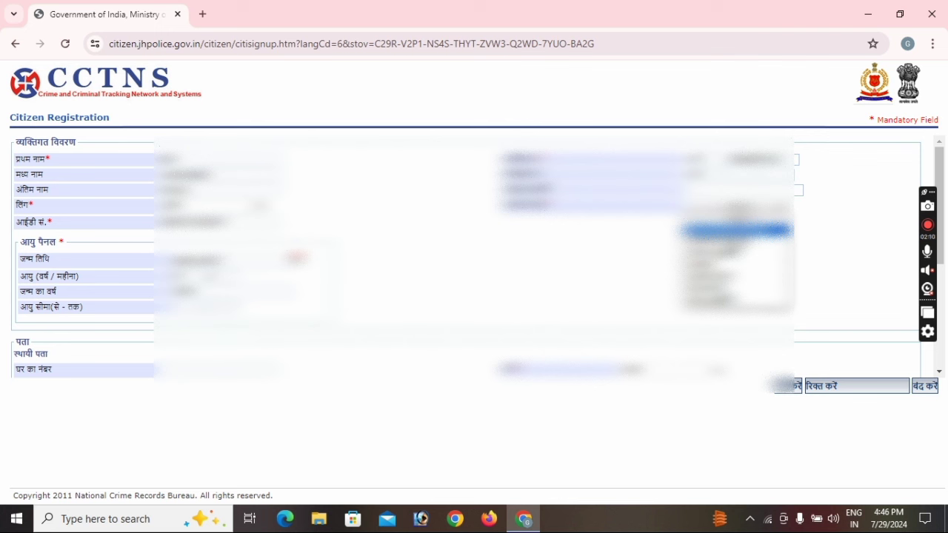
key("Down")
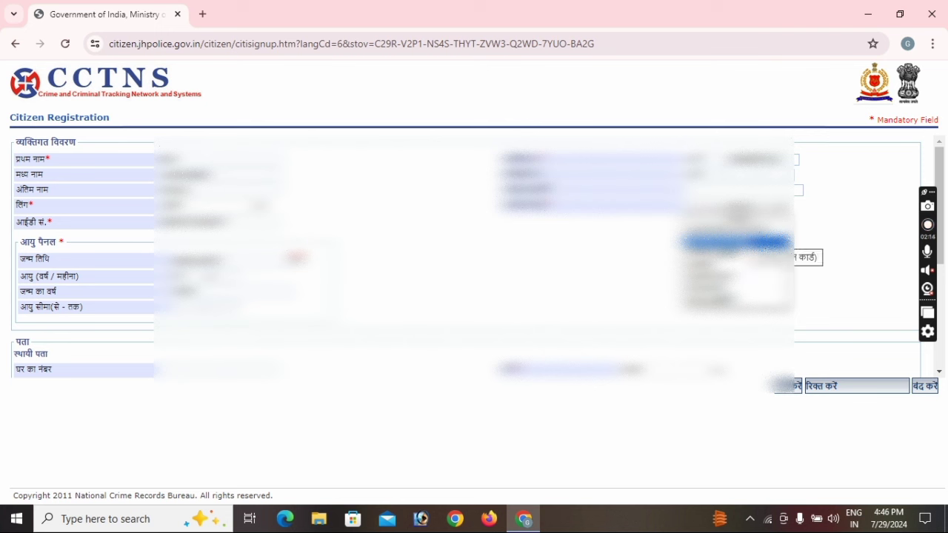
key("Up")
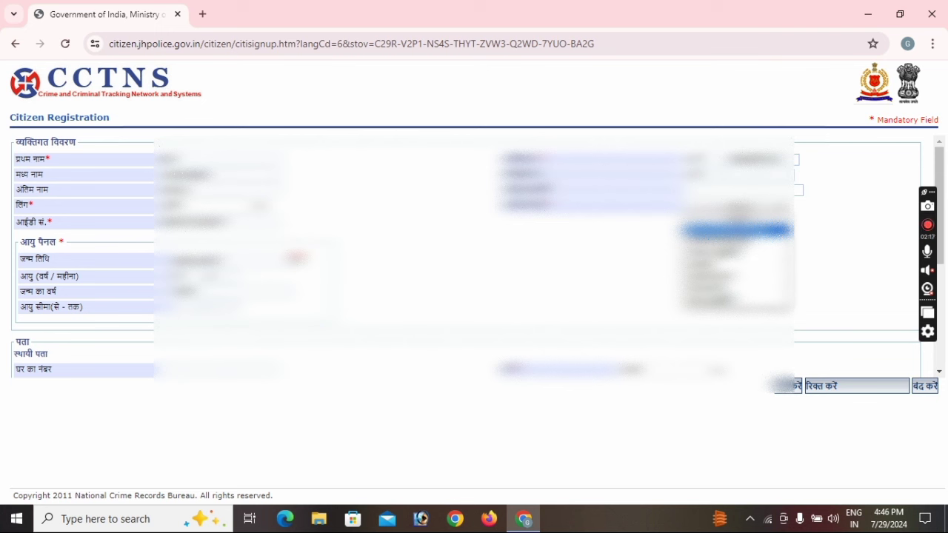
key("Down")
key("Down")
key("Down")
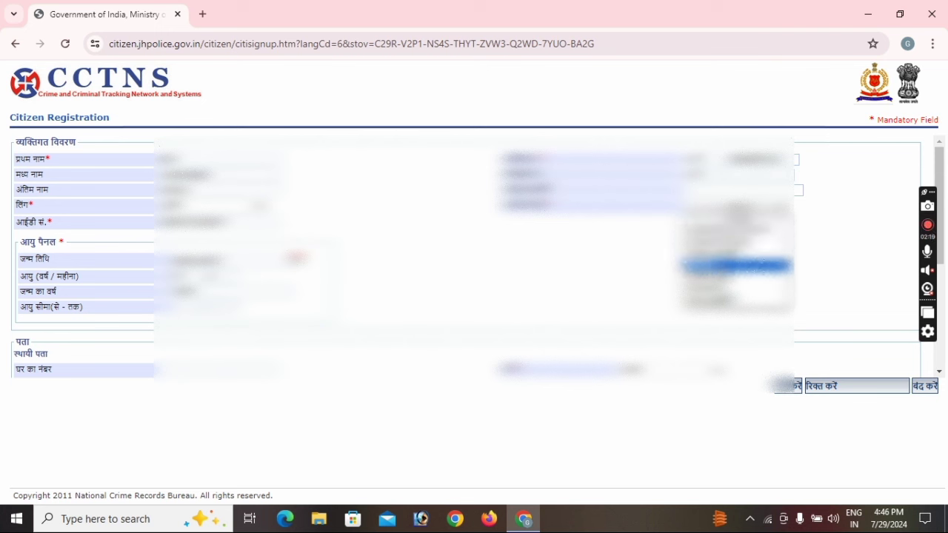
key("Down")
key("Down")
key("Down")
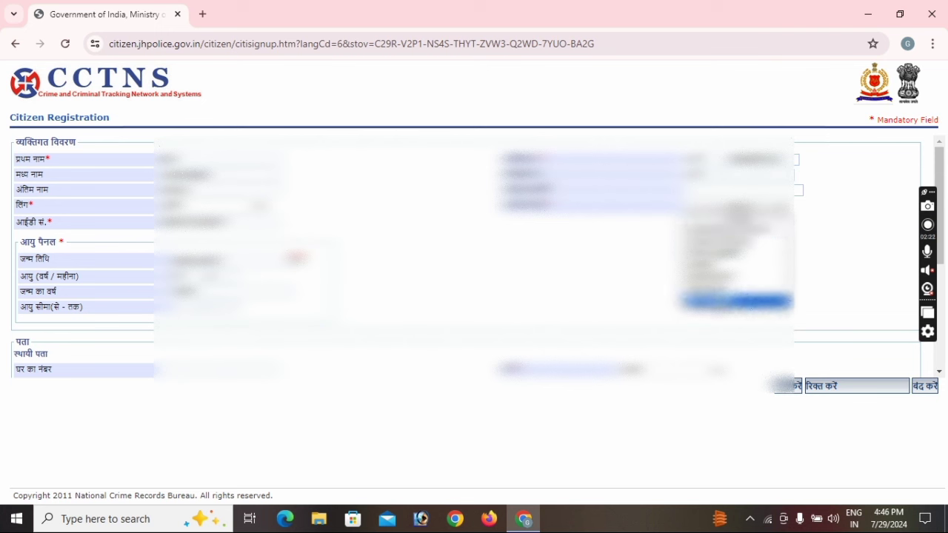
key("Up")
key("Up")
key("Up")
key("Up")
key("Up")
key("Up")
key("Return")
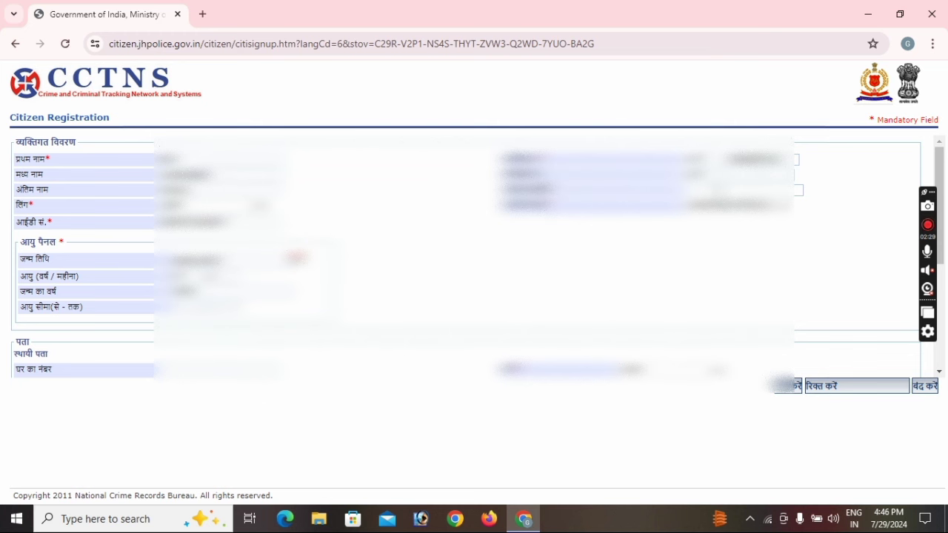
Choose the permanent address state from the State dropdown list
scroll(474, 256, "down", 1)
scroll(474, 256, "down", 1)
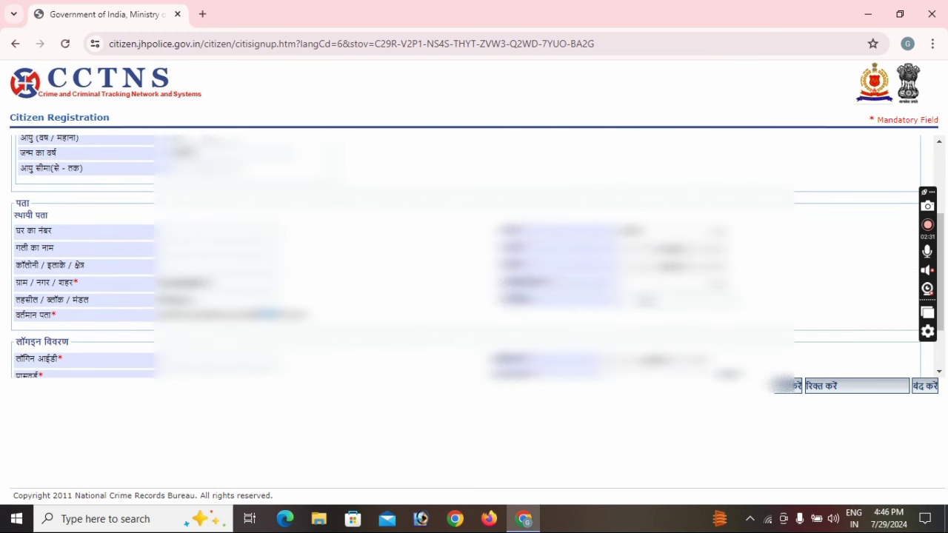
scroll(226, 284, "down", 1)
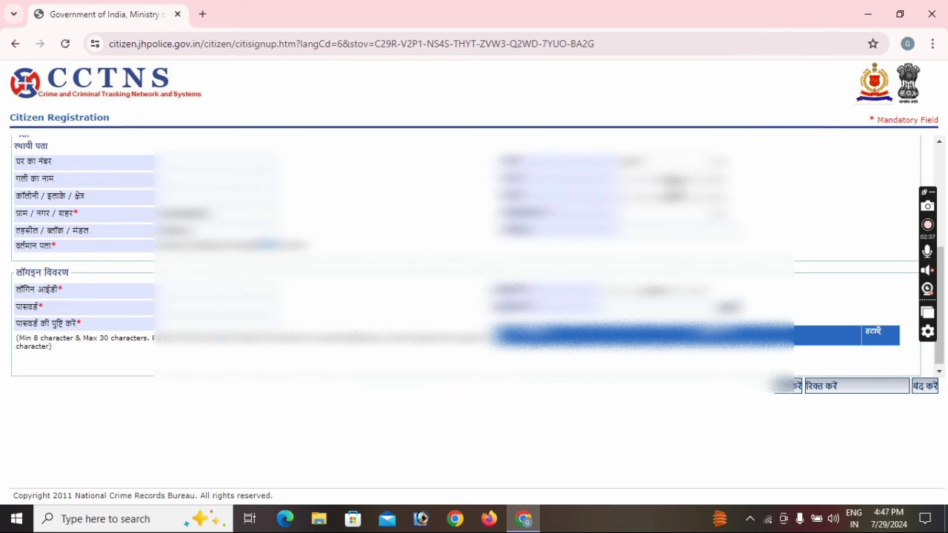
left_click(667, 177)
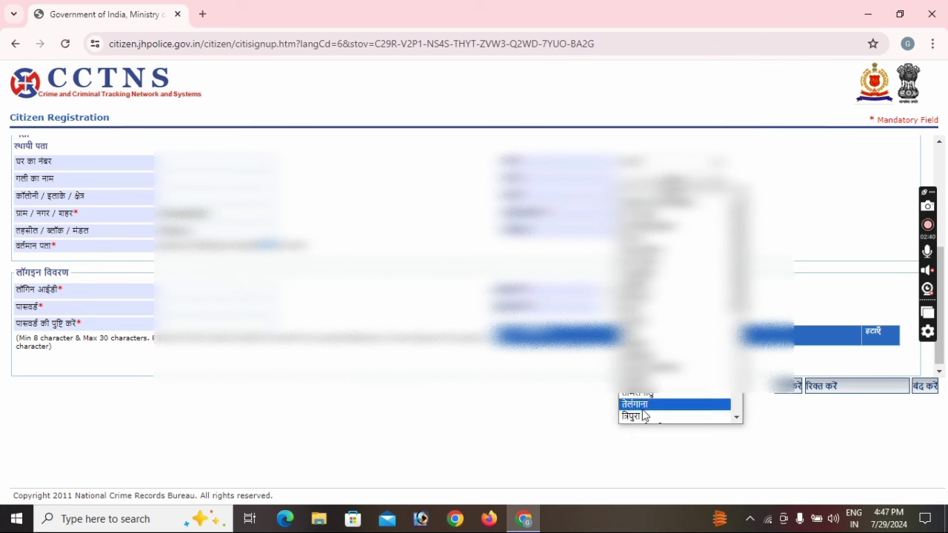
scroll(643, 417, "down", 6)
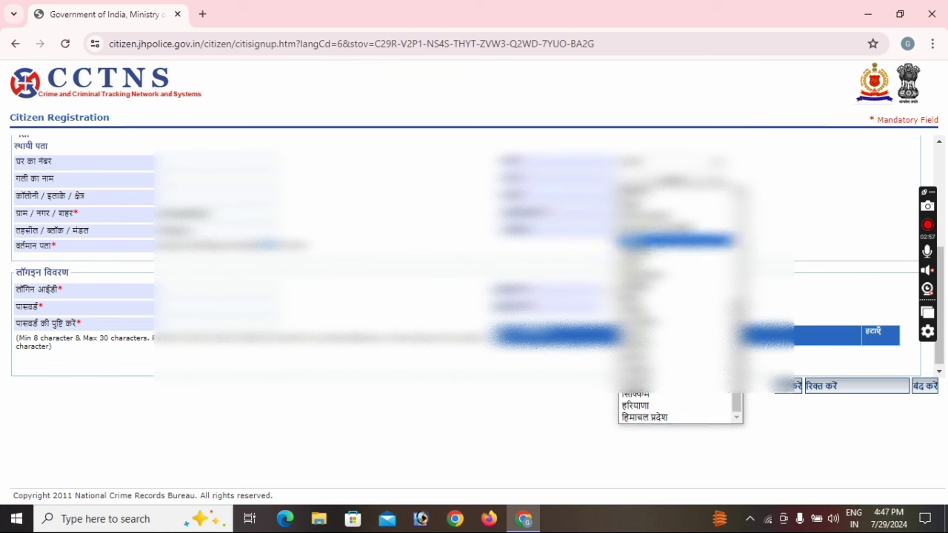
scroll(680, 296, "up", 5)
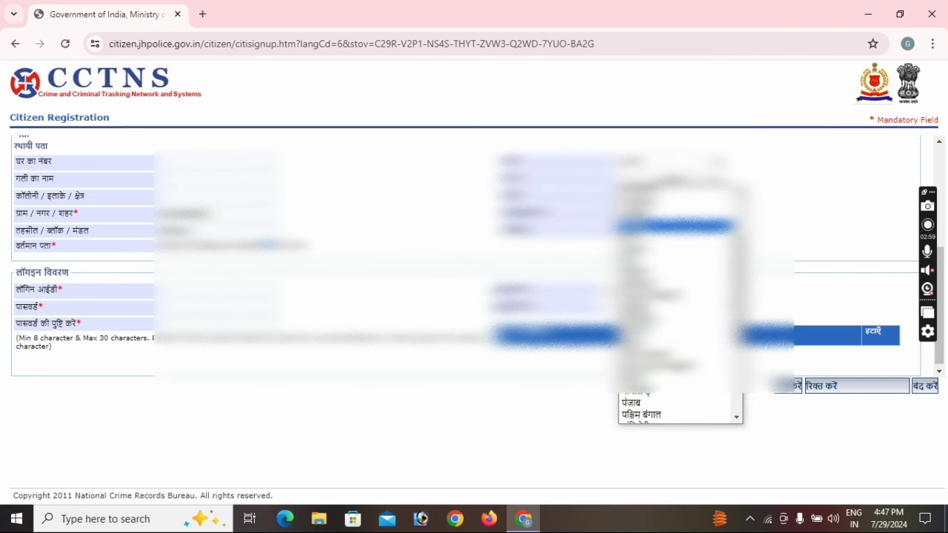
left_click(676, 310)
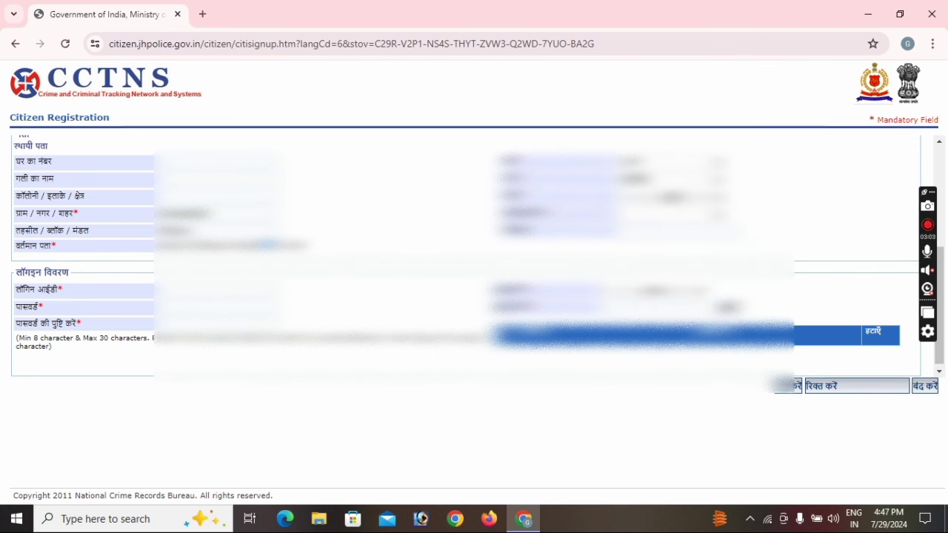
Set सिमडेगा as the permanent address district from the Jharkhand districts list
left_click(667, 198)
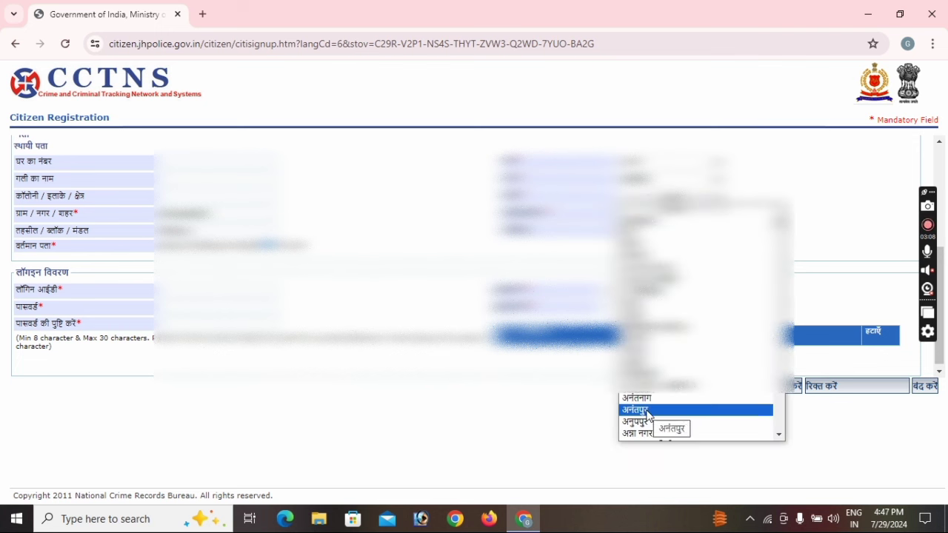
scroll(648, 413, "down", 5)
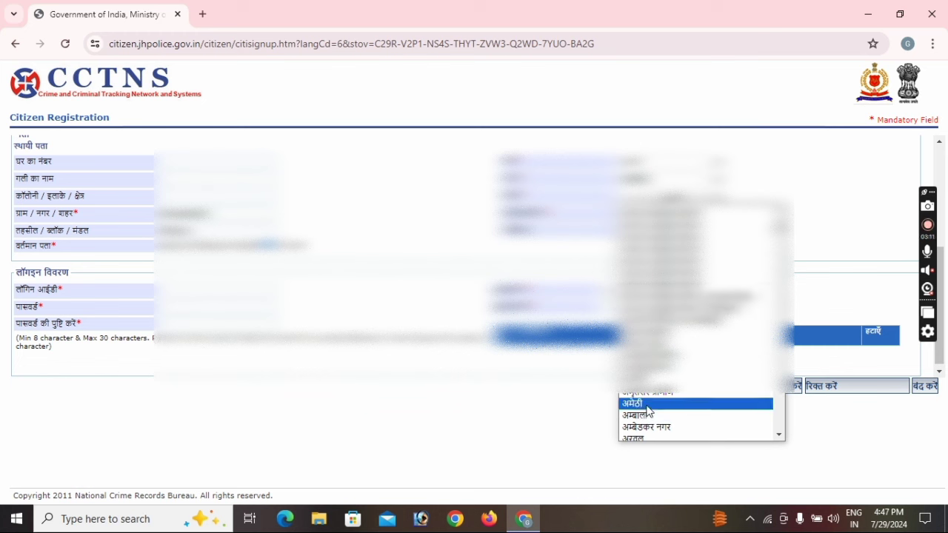
scroll(649, 412, "down", 5)
scroll(648, 412, "down", 5)
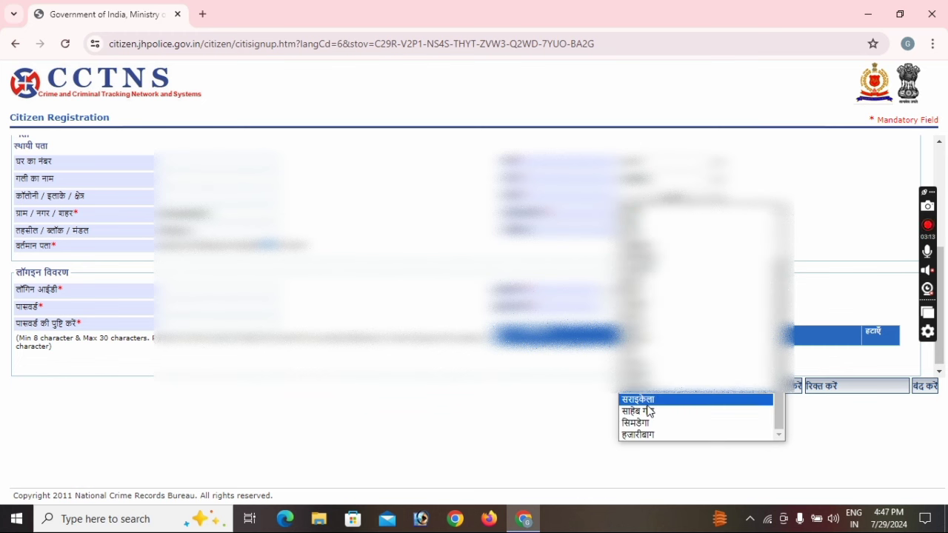
left_click(648, 411)
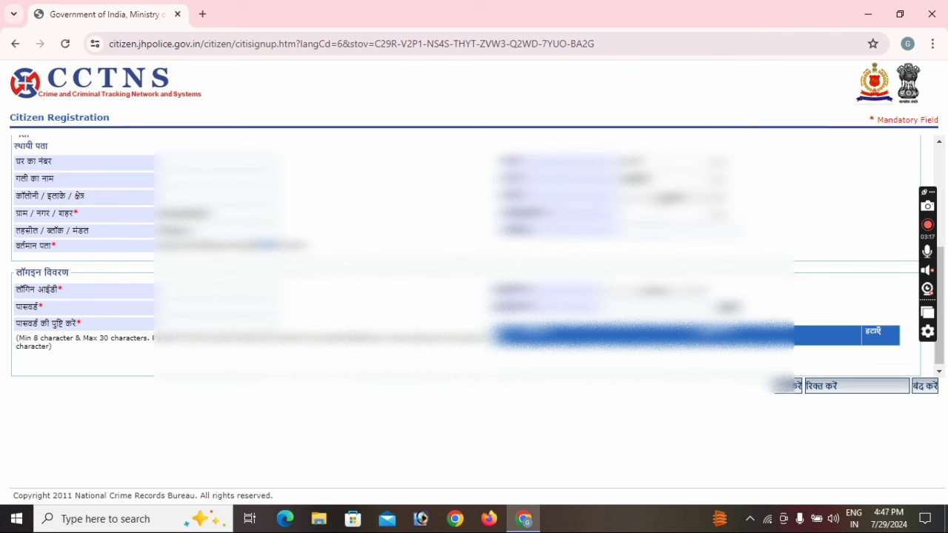
left_click(663, 200)
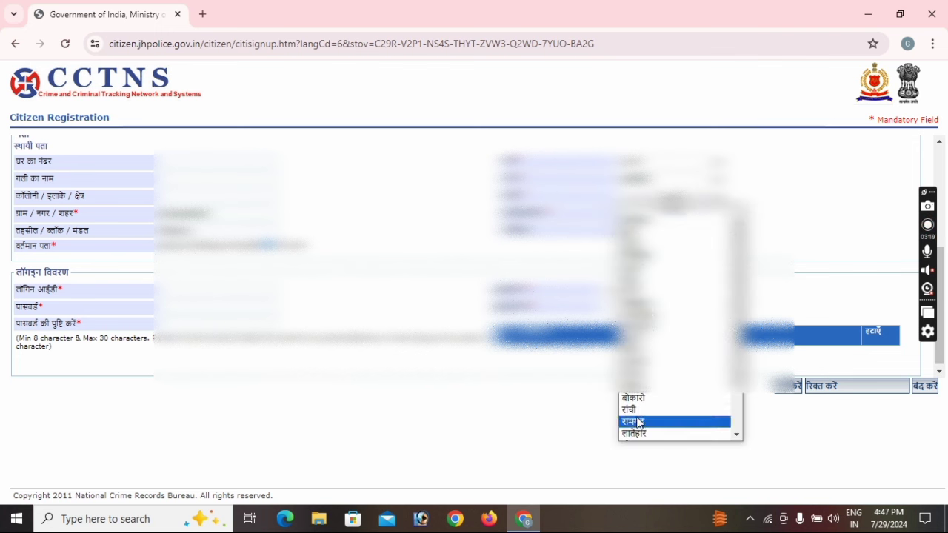
scroll(641, 422, "down", 3)
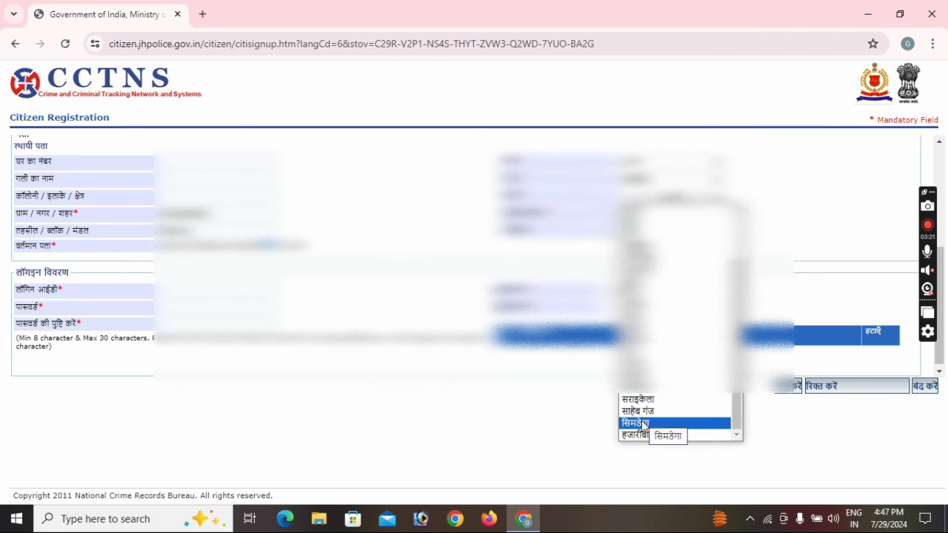
left_click(643, 423)
scroll(681, 326, "up", 5)
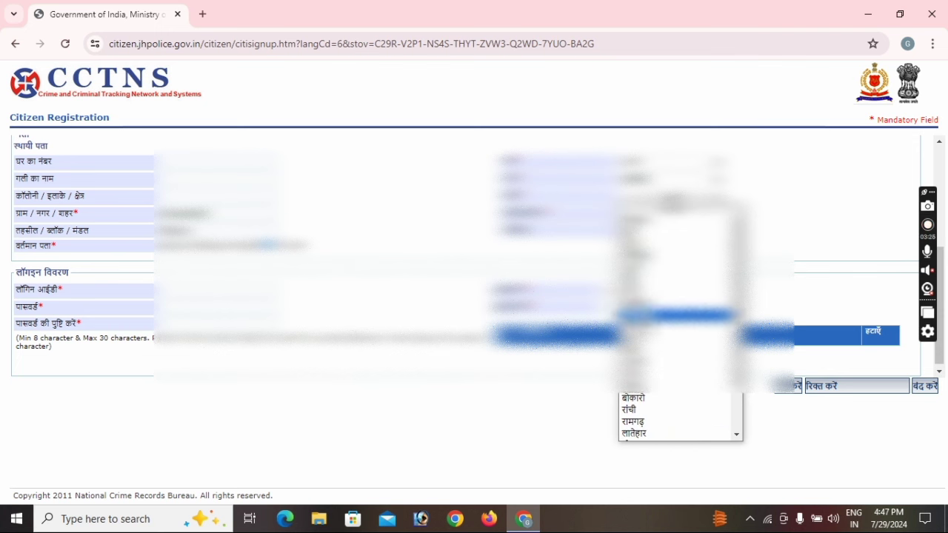
left_click(642, 397)
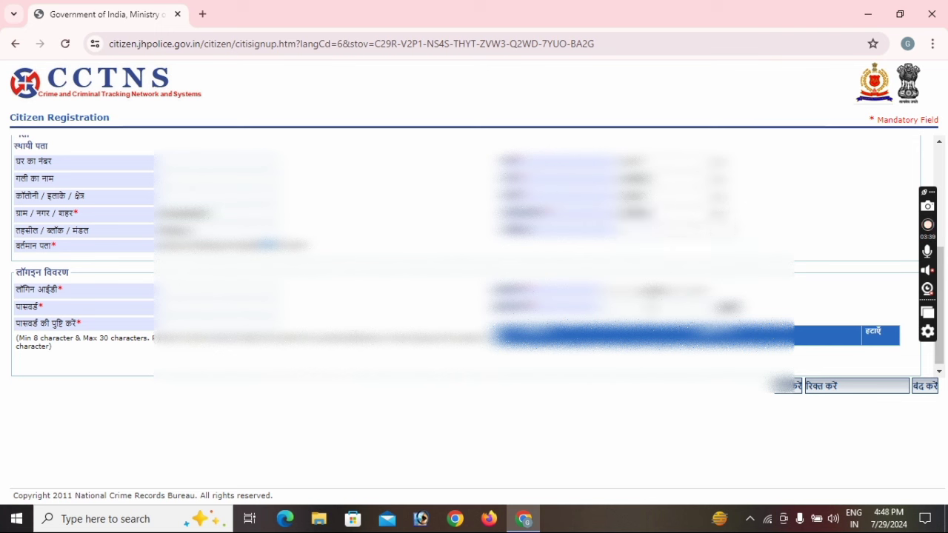
Pick a login-details value, choose a security question, and type its answer
left_click(663, 226)
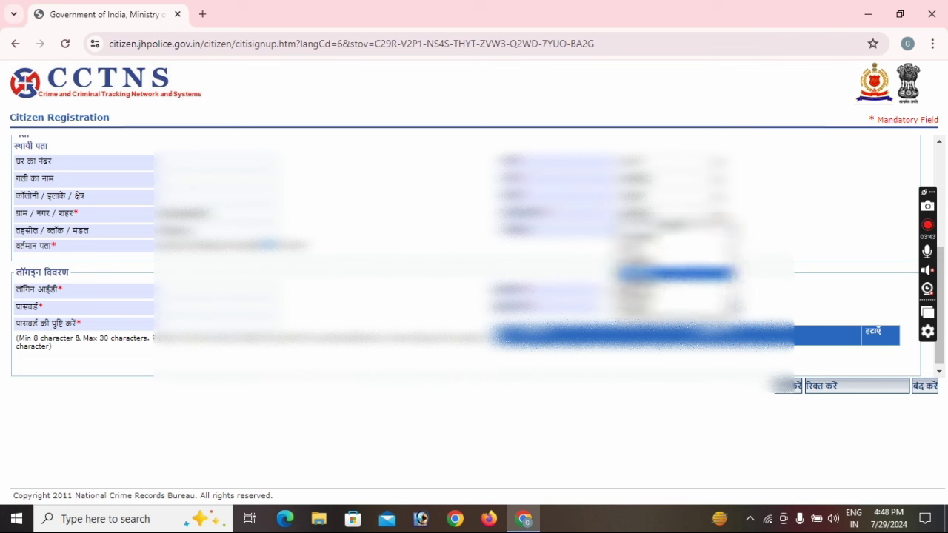
left_click(675, 275)
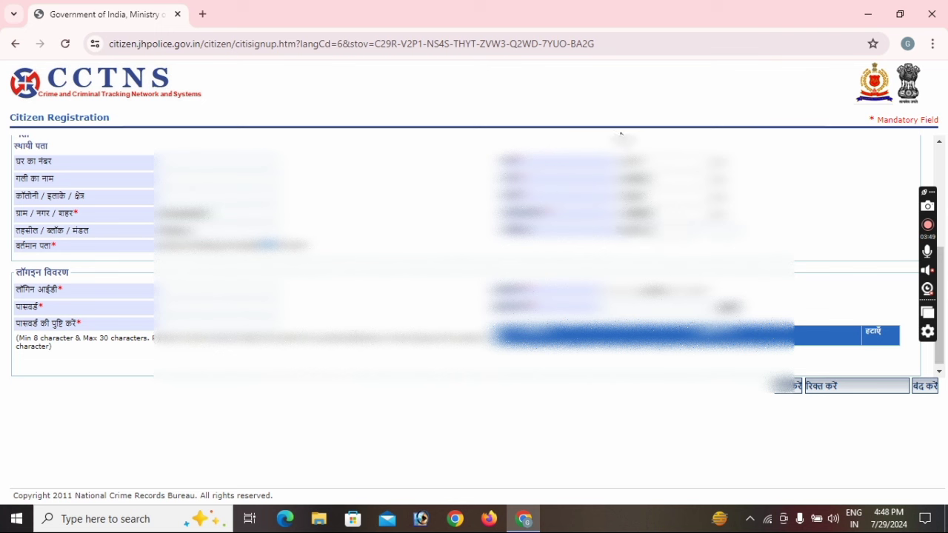
left_click(652, 293)
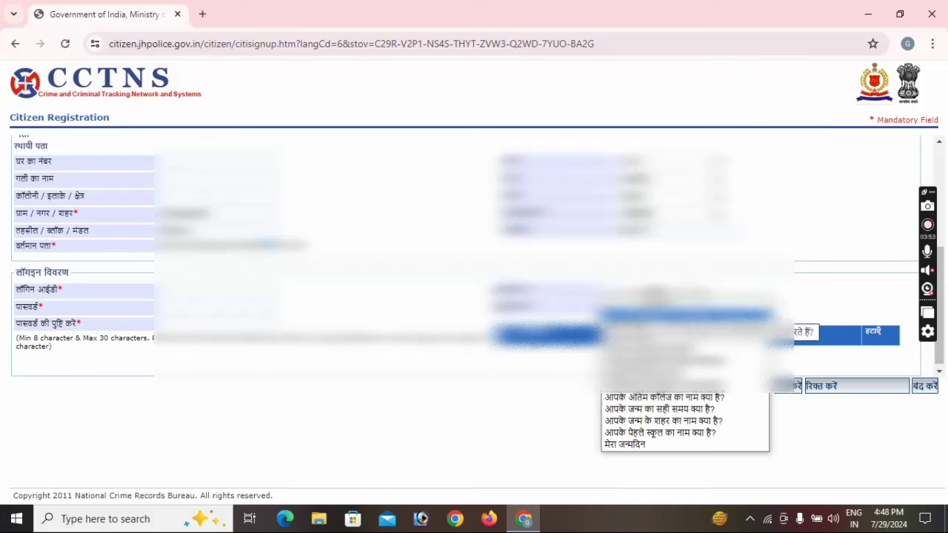
left_click(667, 330)
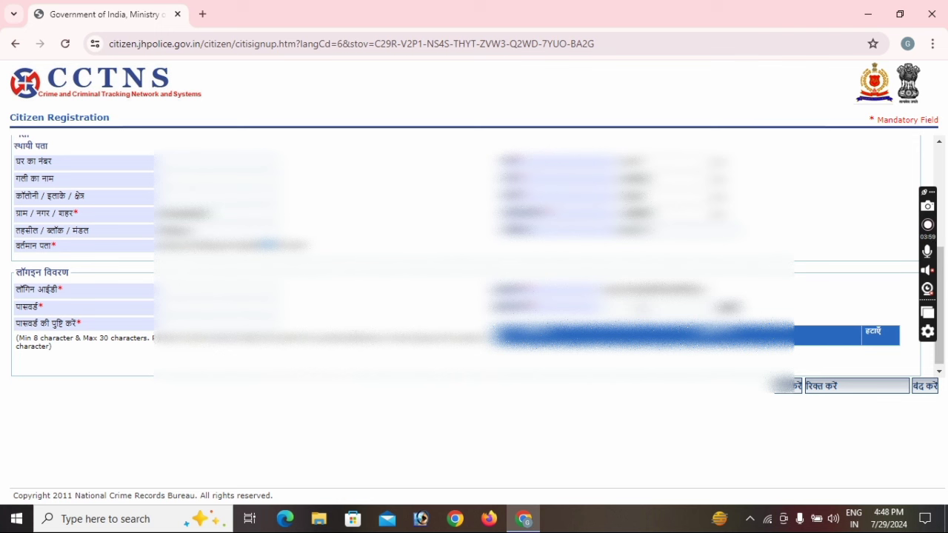
type("abc12")
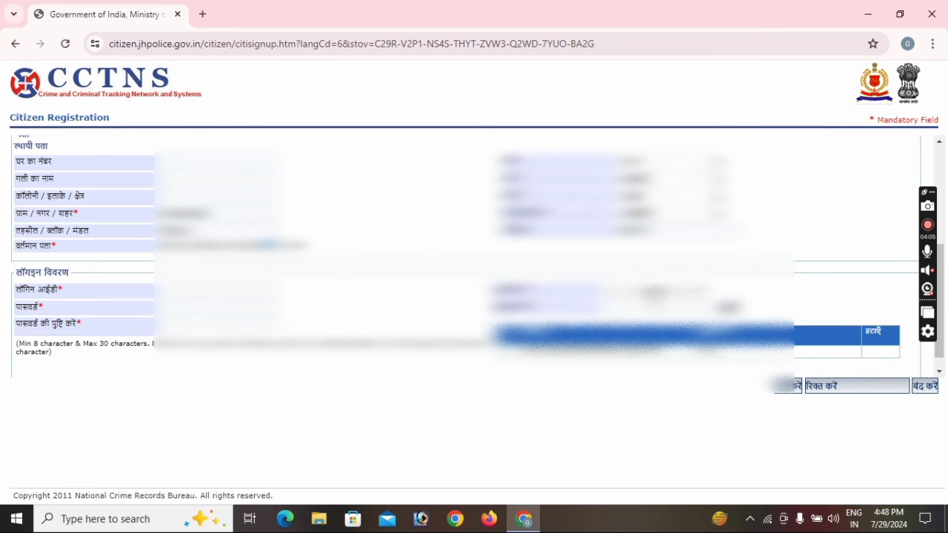
Add a second security question row and enter the new account's Login ID
left_click(652, 293)
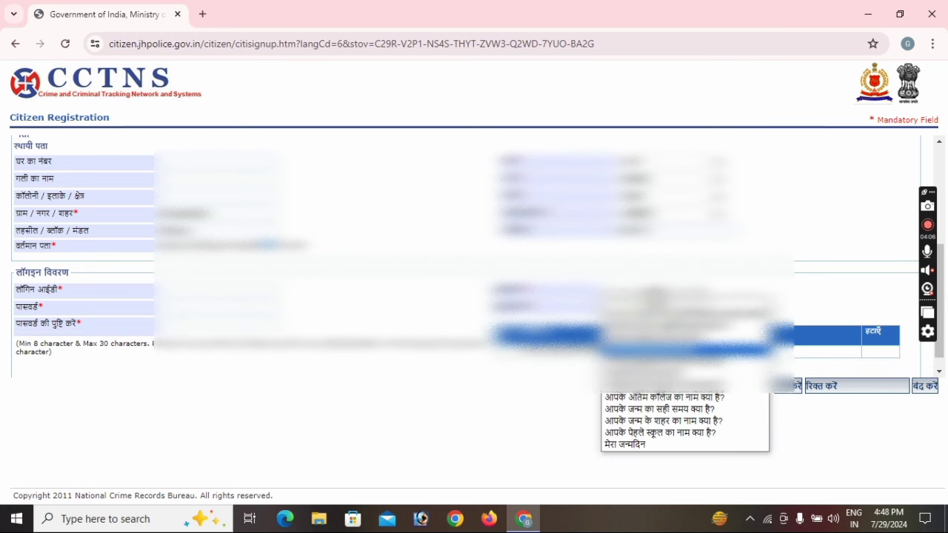
left_click(667, 370)
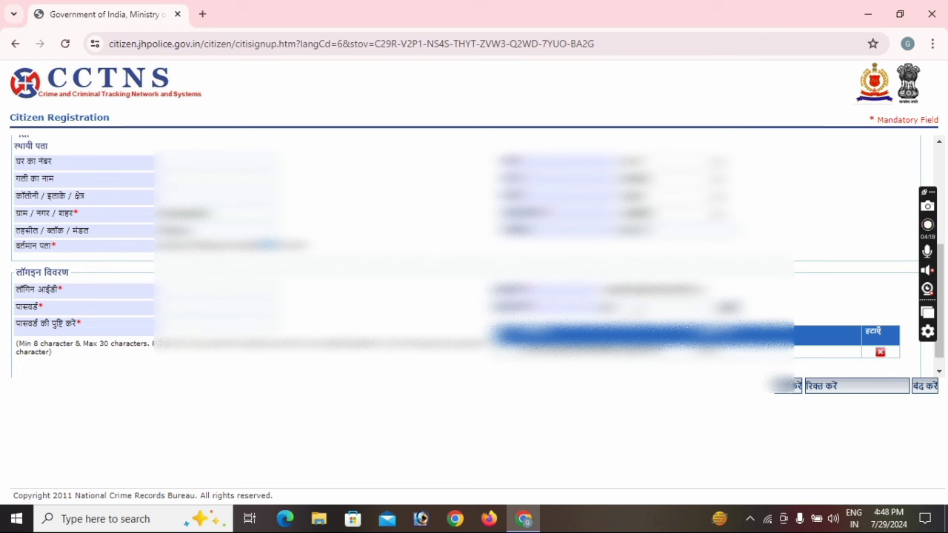
key("Return")
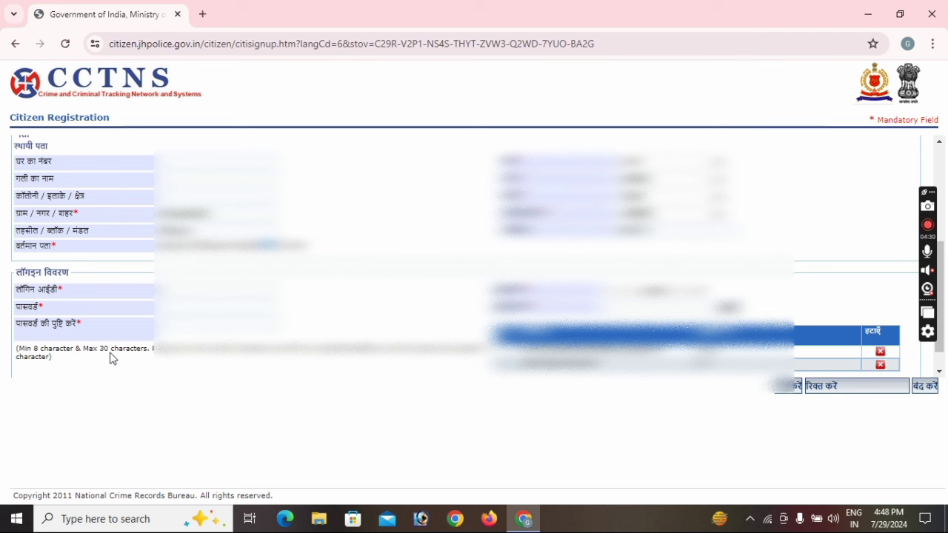
type("ar")
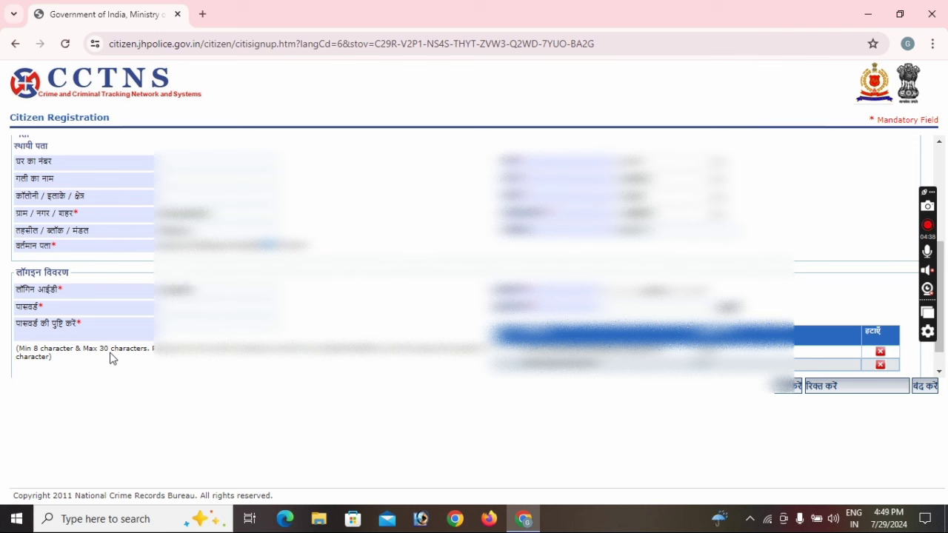
type("123")
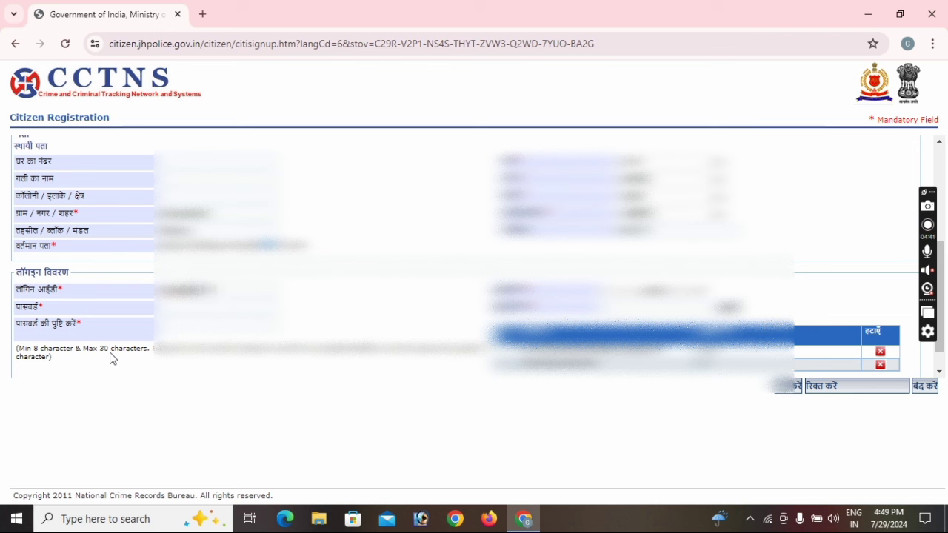
key("Tab")
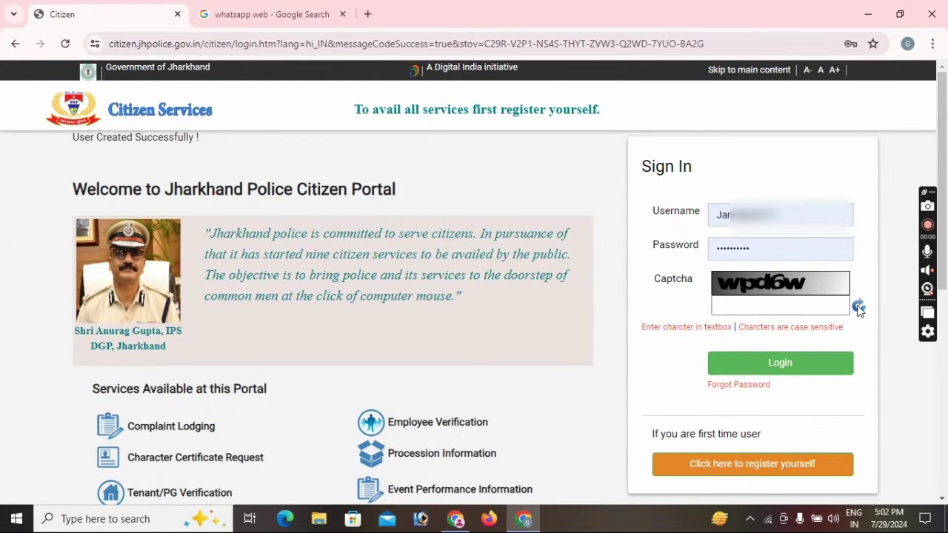
Refresh to a readable captcha, enter its code, and log in to the portal
left_click(858, 307)
left_click(858, 307)
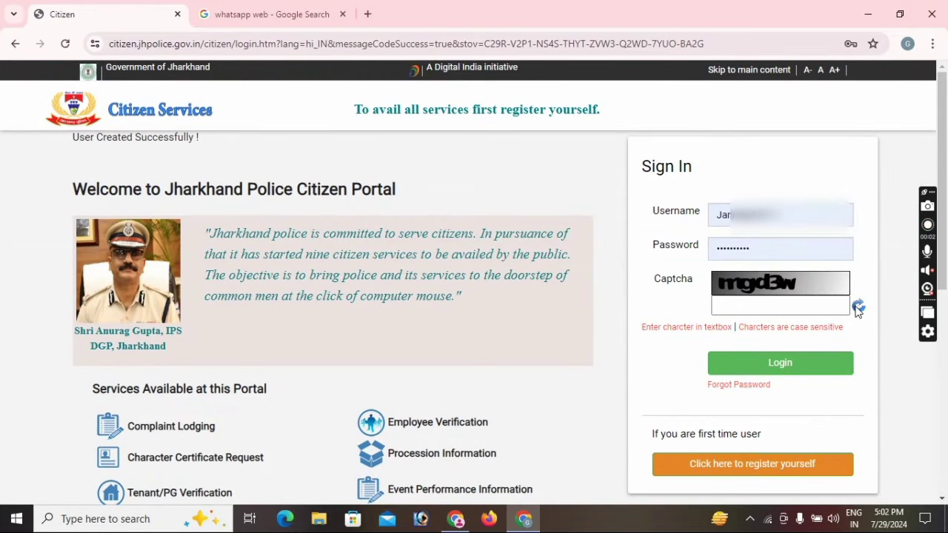
left_click(778, 301)
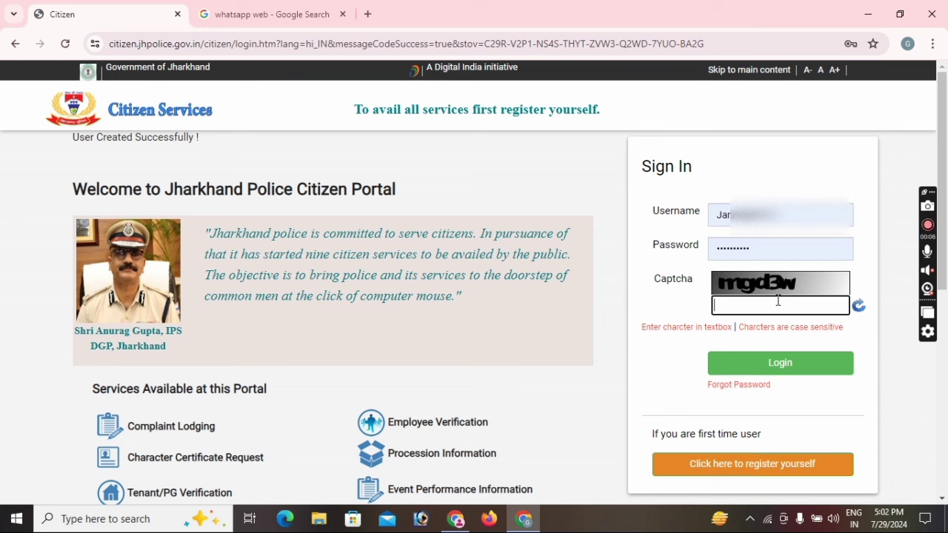
type("mgd3w")
left_click(777, 362)
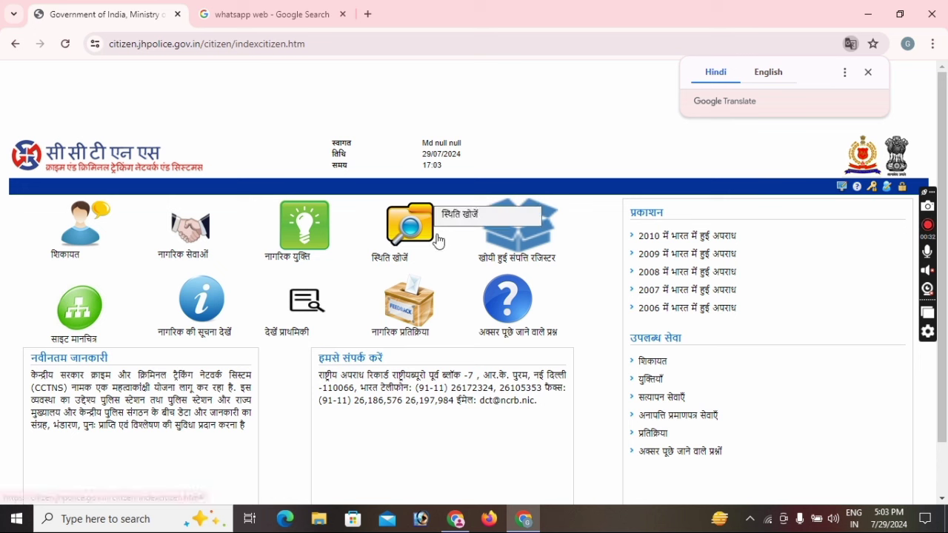
Add a new request via नागरिक सेवाएँ › चरित्र प्रमाण पत्र अनुरोध › अनुरोध जोड़ें
mouse_move(196, 238)
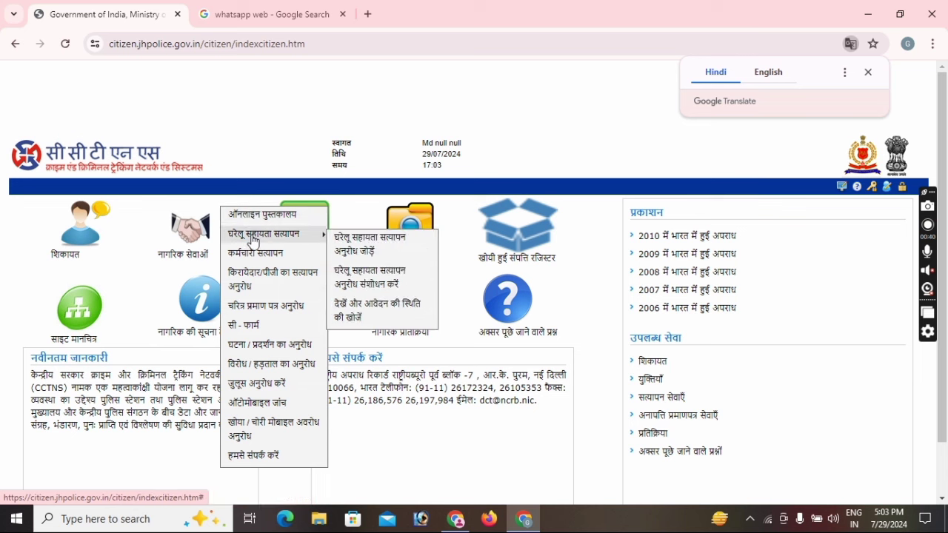
mouse_move(263, 280)
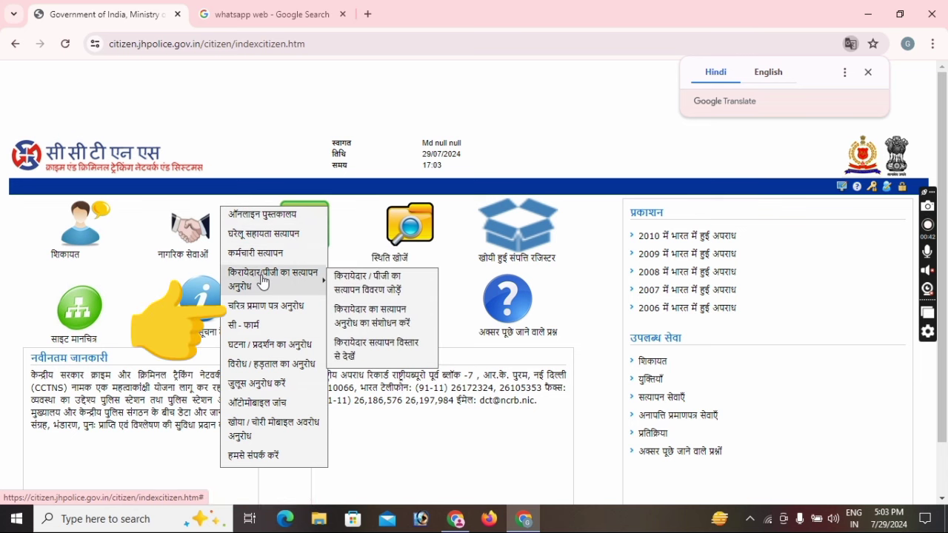
mouse_move(271, 310)
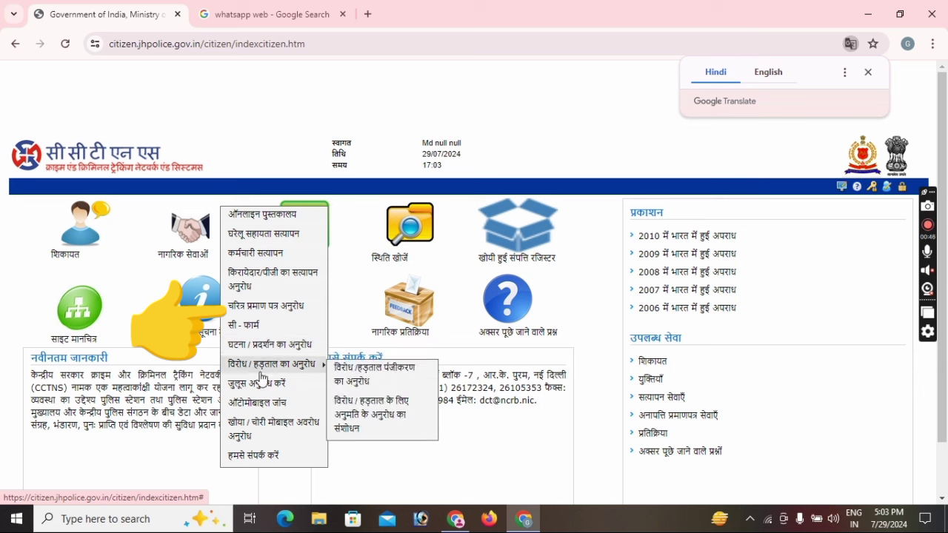
mouse_move(254, 363)
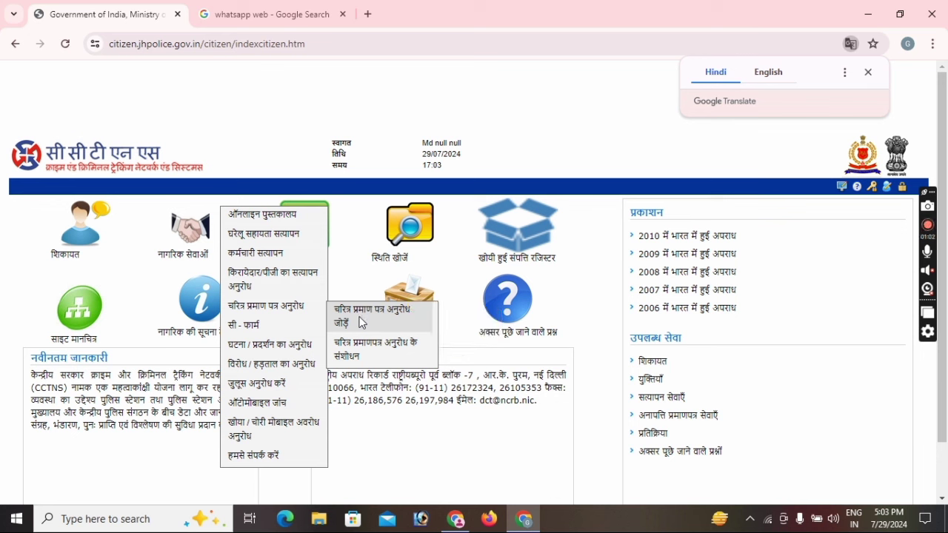
left_click(366, 316)
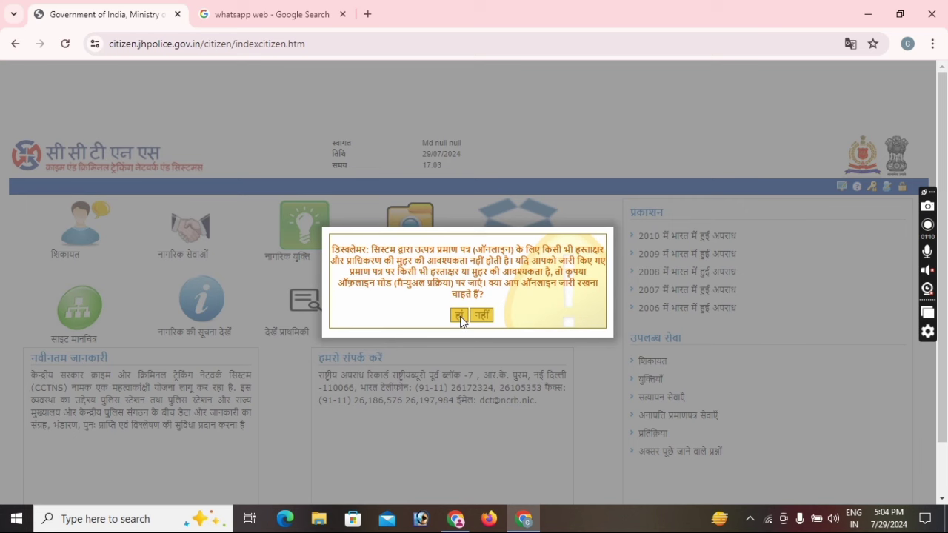
Agree (हां) to the online-certificate disclaimer and review the empty Character Certificate Request form
left_click(460, 316)
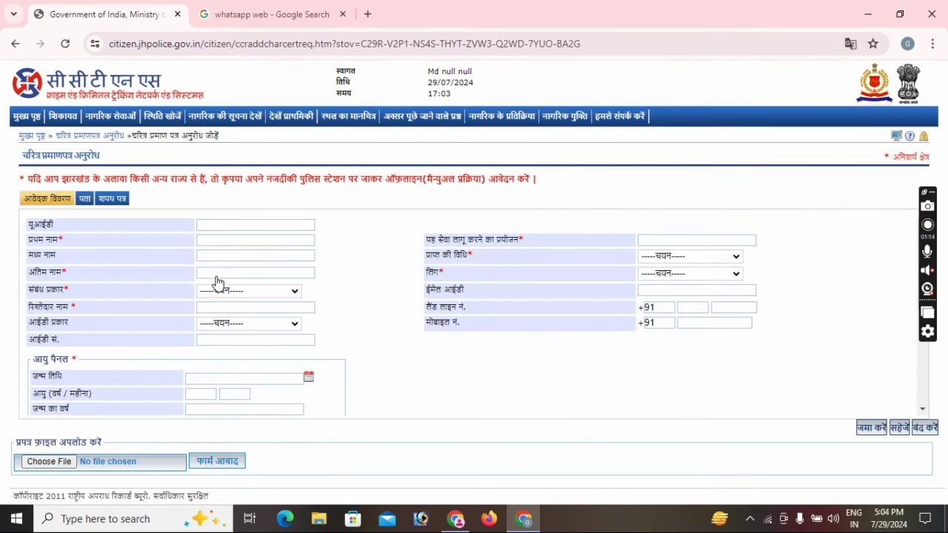
scroll(405, 282, "down", 2)
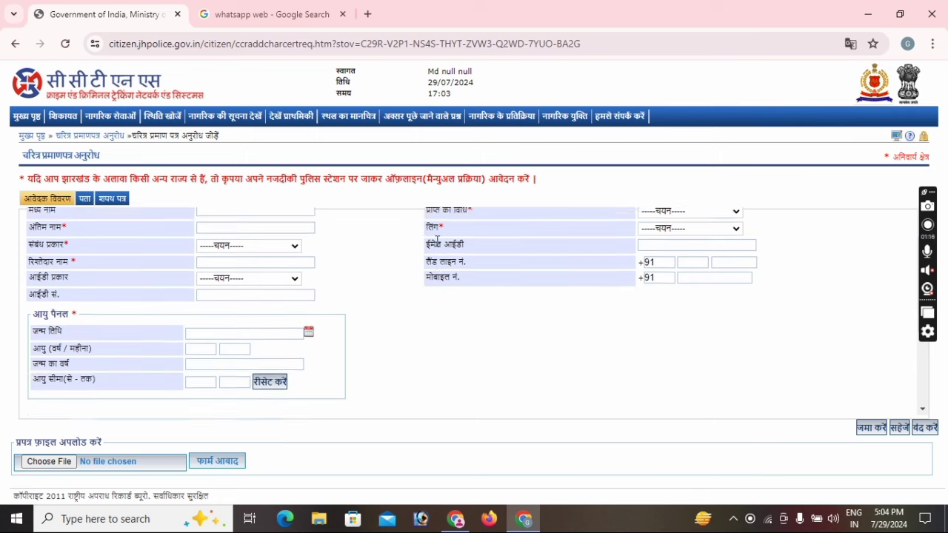
scroll(405, 282, "down", 3)
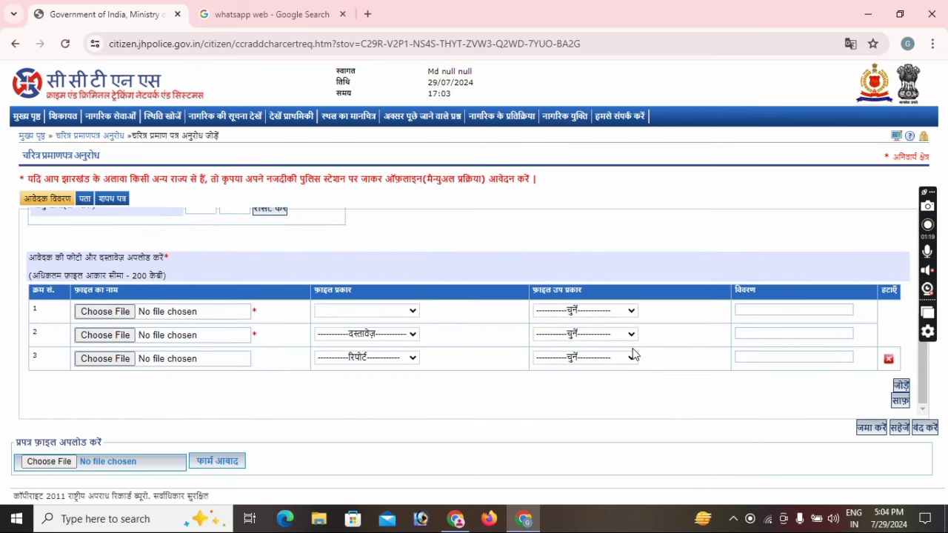
scroll(357, 234, "up", 5)
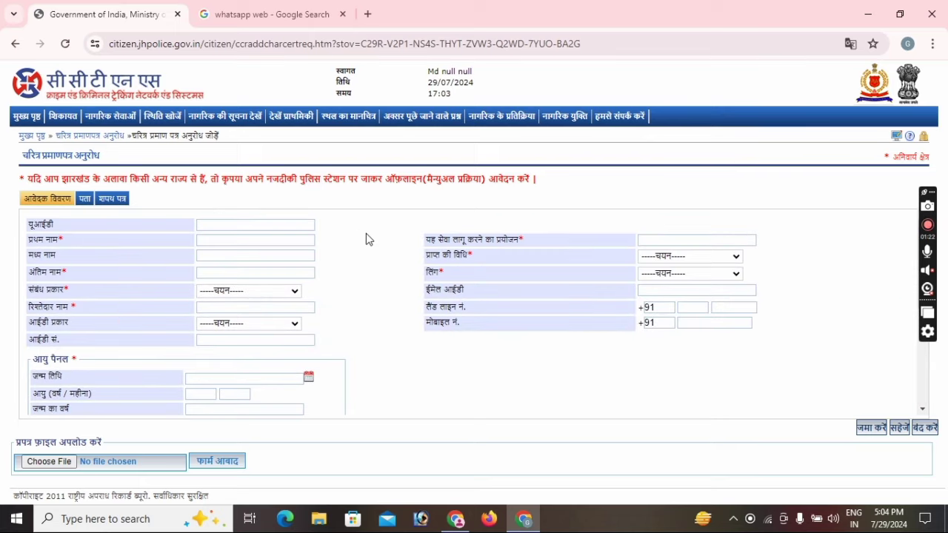
Fill the यूआईडी field with the applicant's UID number
left_click(239, 224)
type("23456")
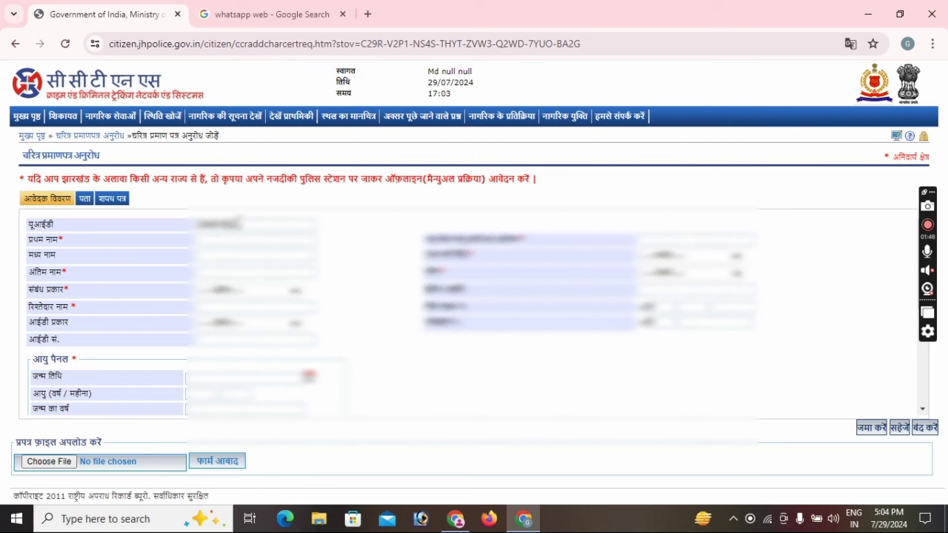
type("0000")
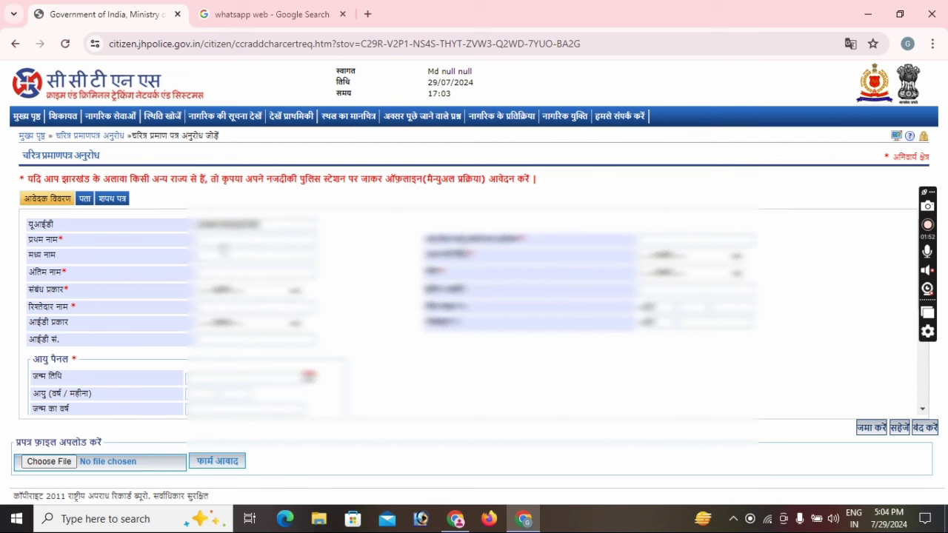